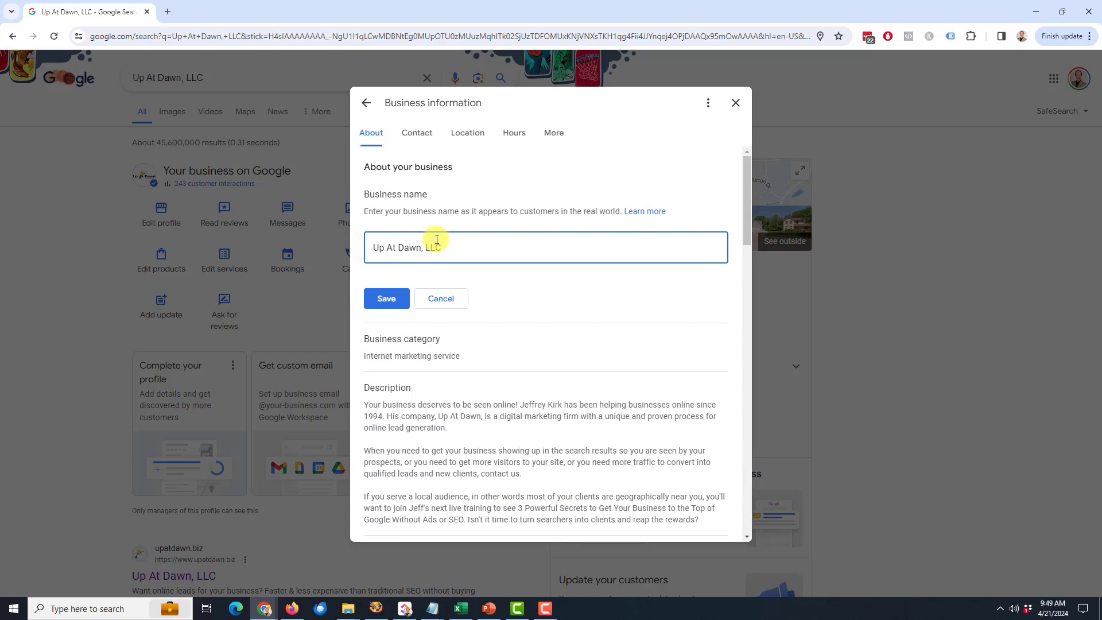
# - Close the business name editor without saving any changes
pyautogui.click(388, 299)
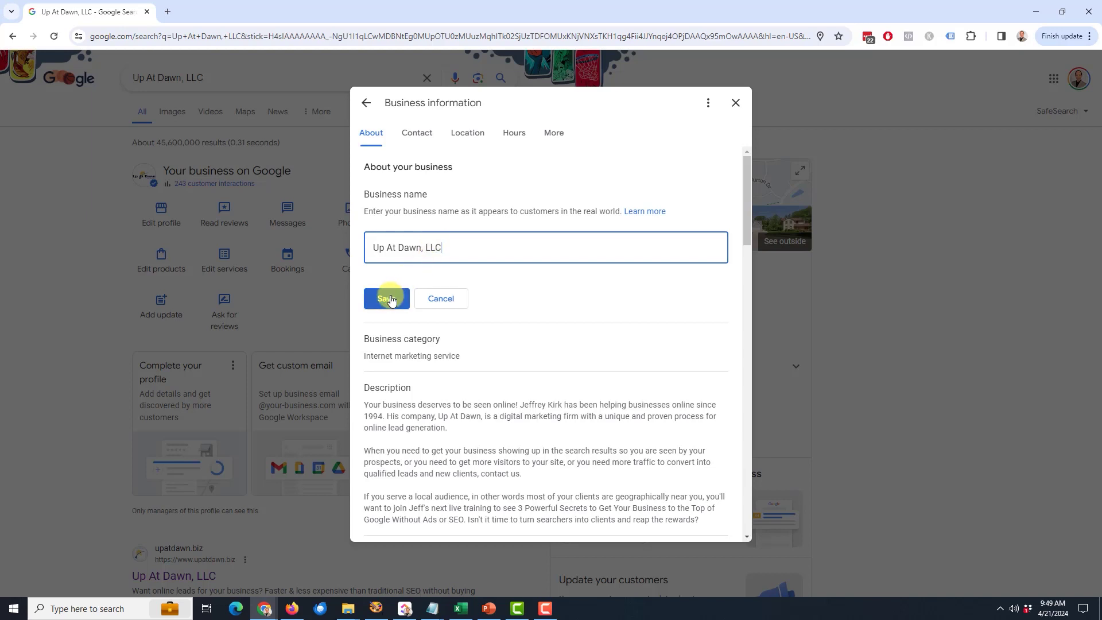
pyautogui.click(442, 300)
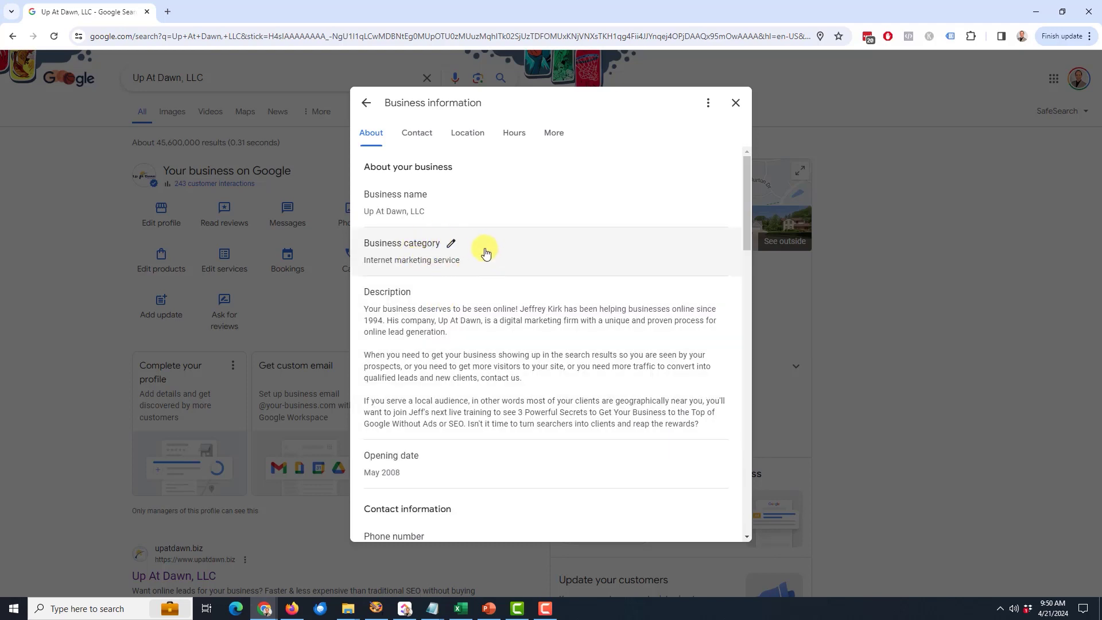
# - Open the business category for editing, search for "search engine" as an additional category, and clear the entry
pyautogui.click(453, 245)
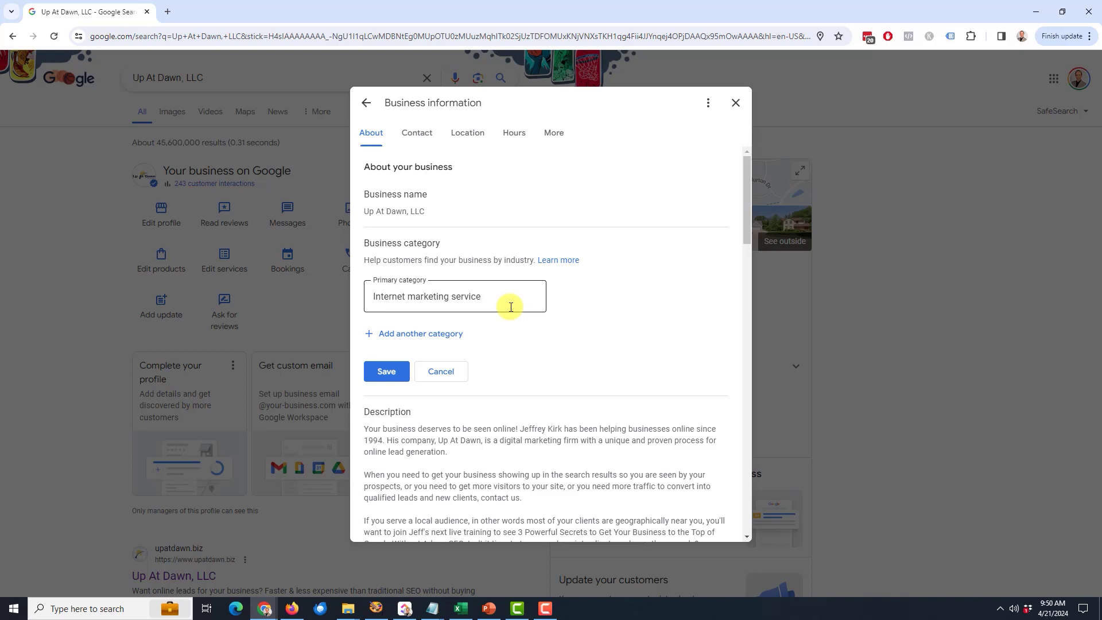
pyautogui.click(411, 335)
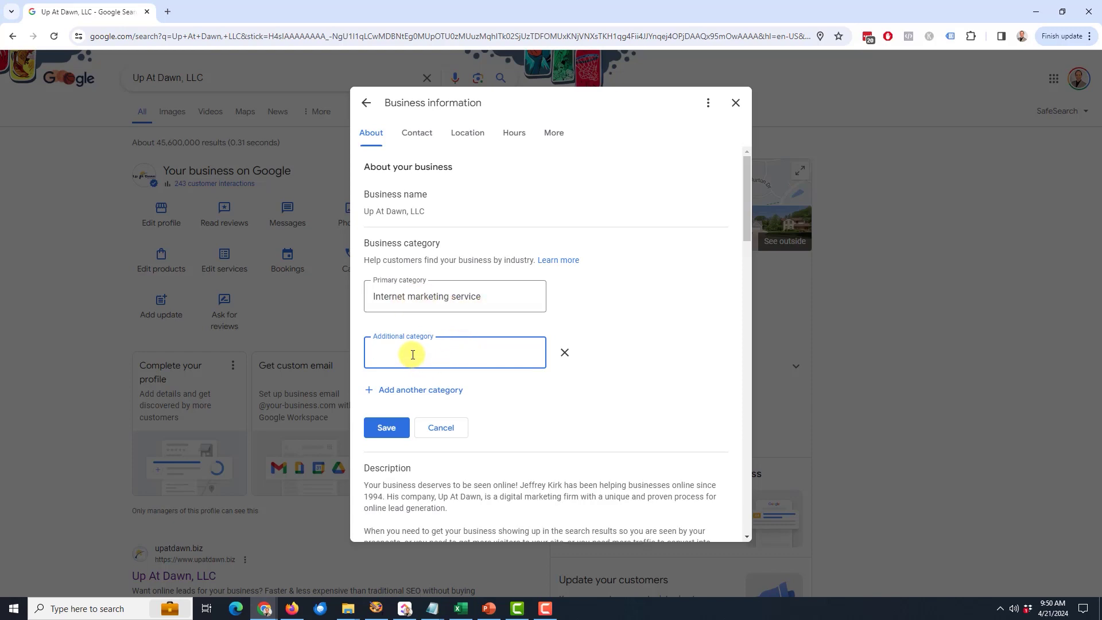
pyautogui.write('search engine')
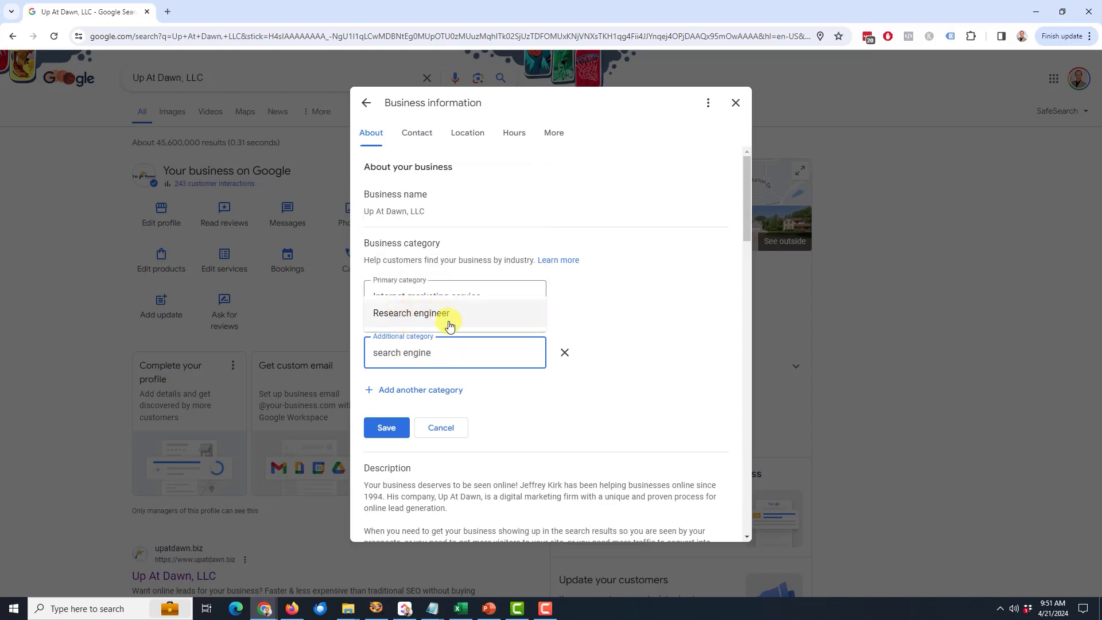
pyautogui.moveTo(447, 356); pyautogui.dragTo(374, 352)
pyautogui.press('BackSpace')
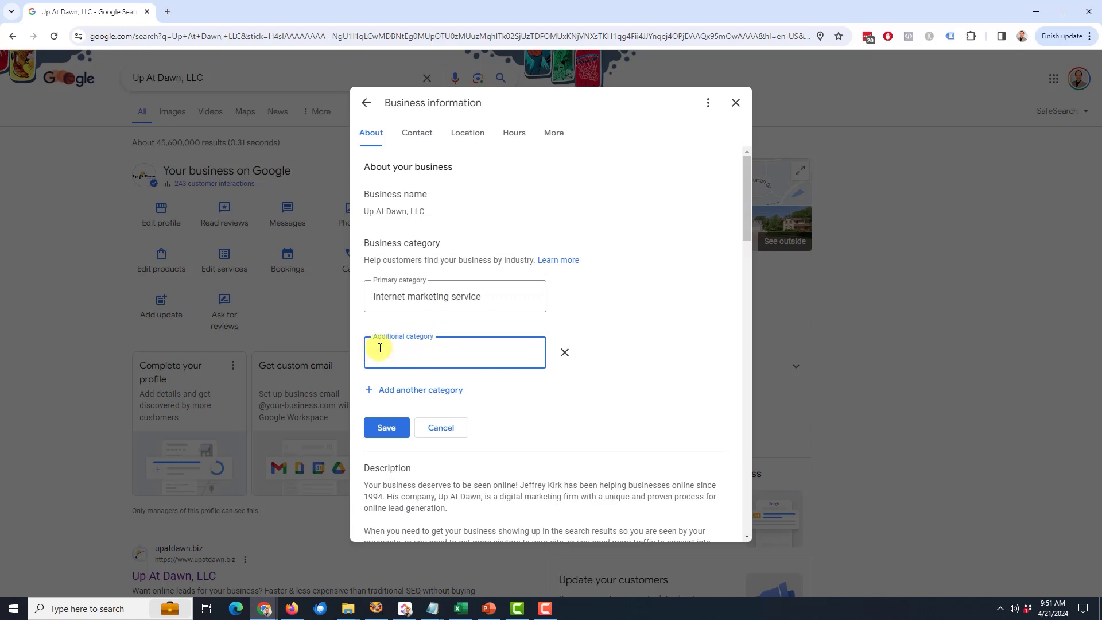
# - Browse the additional category suggestions for "marketing", remove the extra category field, and cancel the category edit
pyautogui.write('marketing')
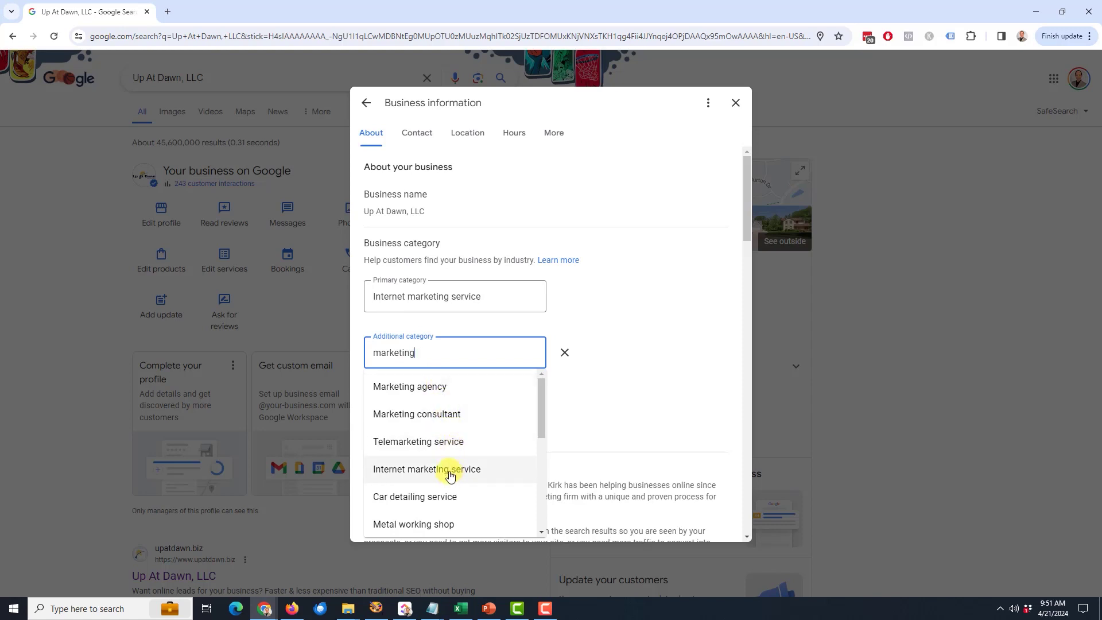
pyautogui.moveTo(545, 398); pyautogui.dragTo(545, 496)
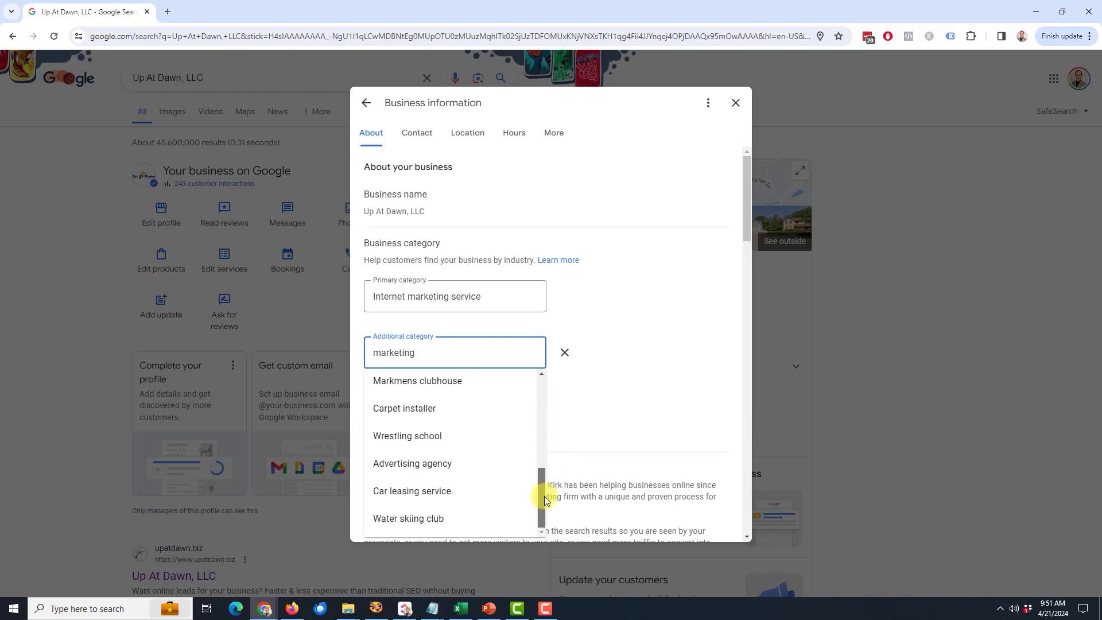
pyautogui.moveTo(543, 497); pyautogui.dragTo(547, 391)
pyautogui.doubleClick(401, 353)
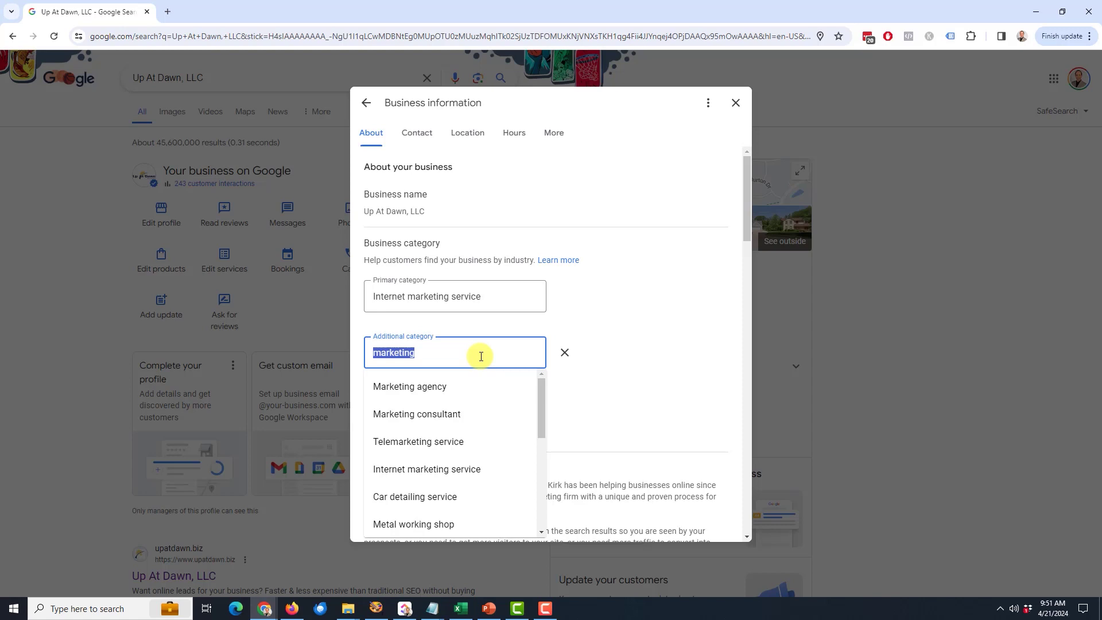
pyautogui.click(579, 291)
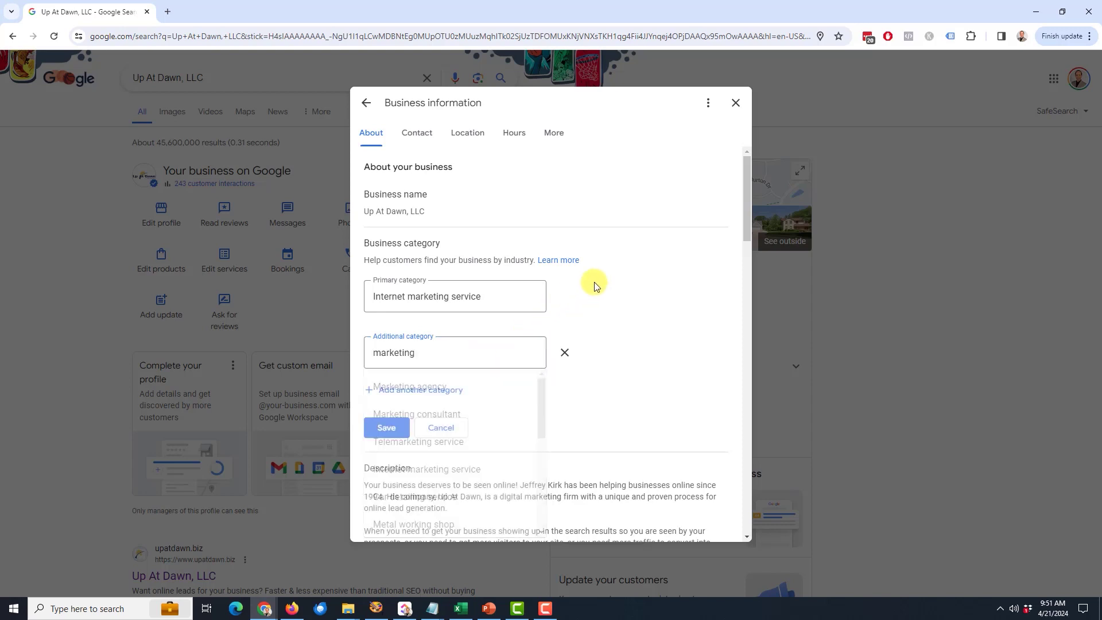
pyautogui.click(562, 355)
pyautogui.click(588, 323)
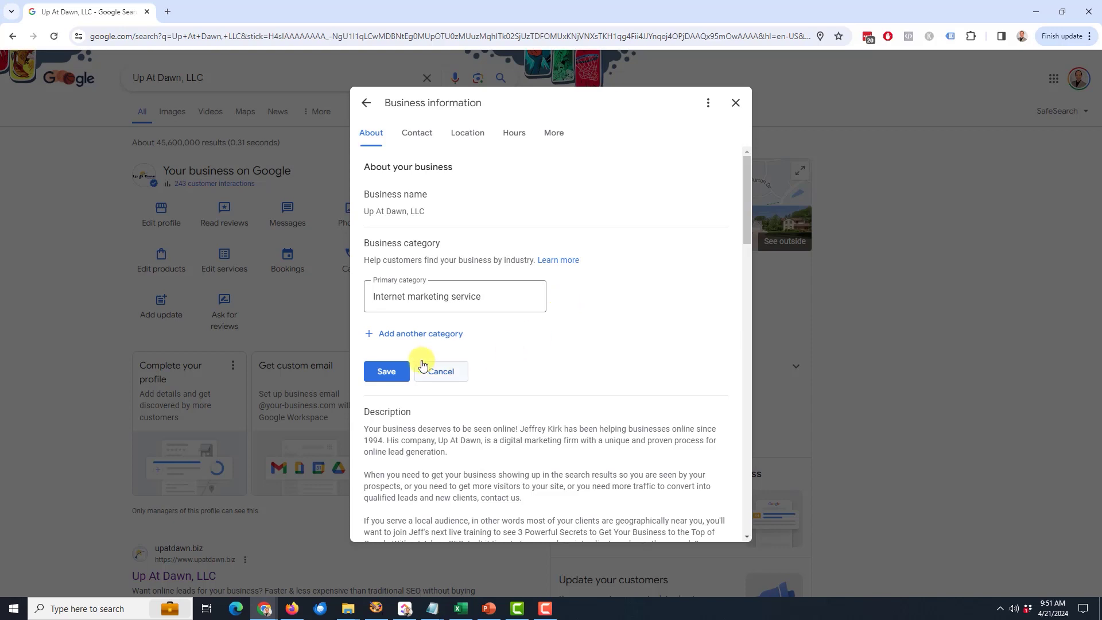
pyautogui.click(440, 374)
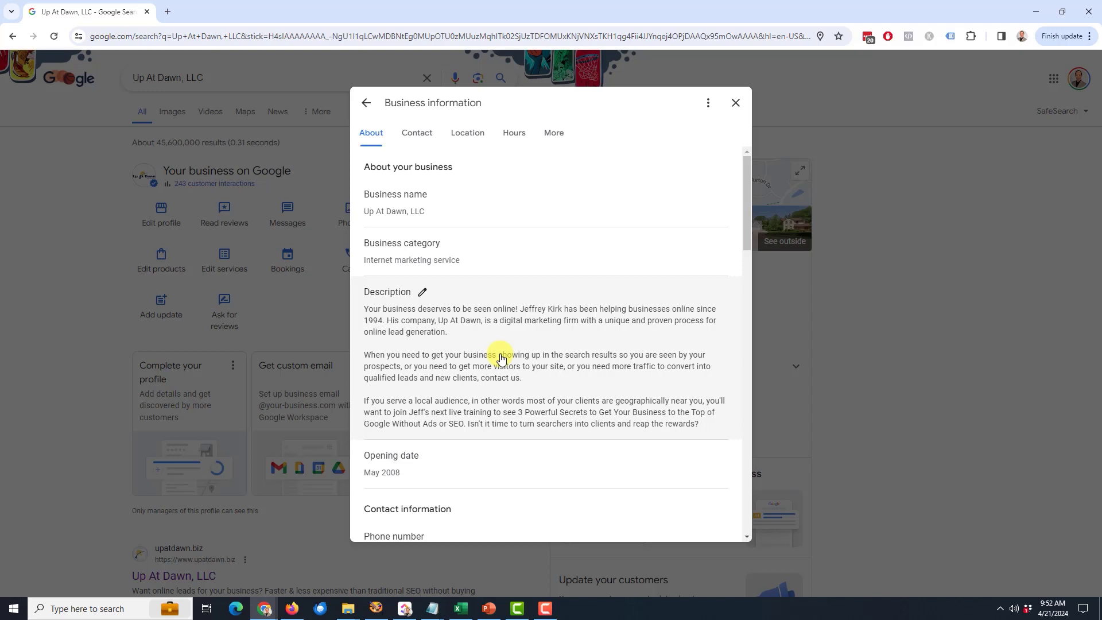
# - Review the year, month and day fields of the business's opening date and cancel without changes
pyautogui.scroll(-2, 501, 358)
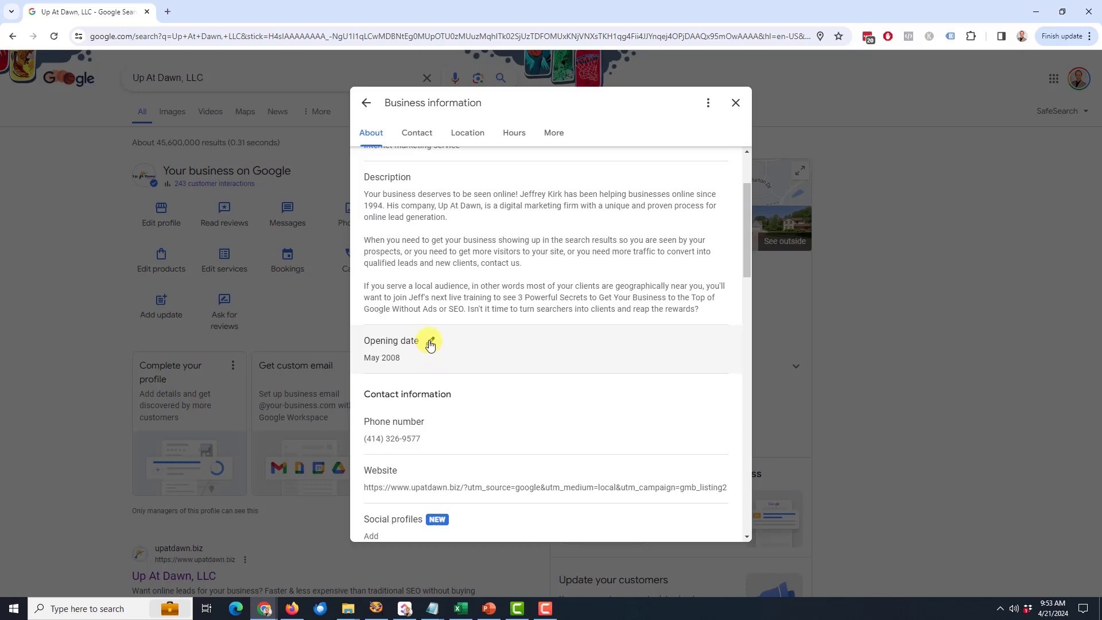
pyautogui.click(430, 342)
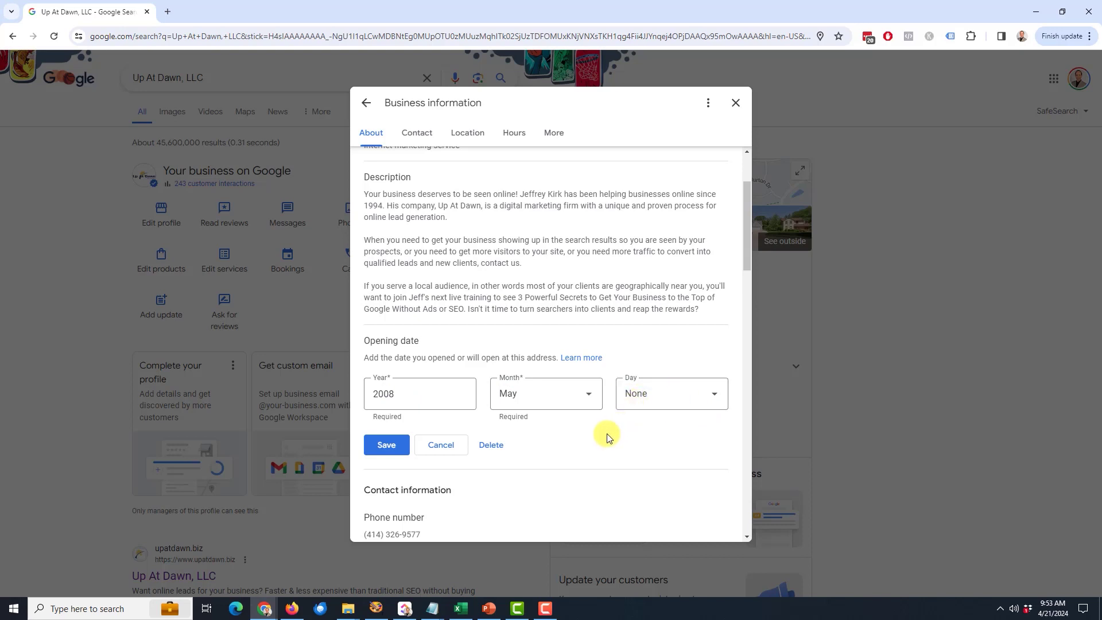
pyautogui.click(441, 445)
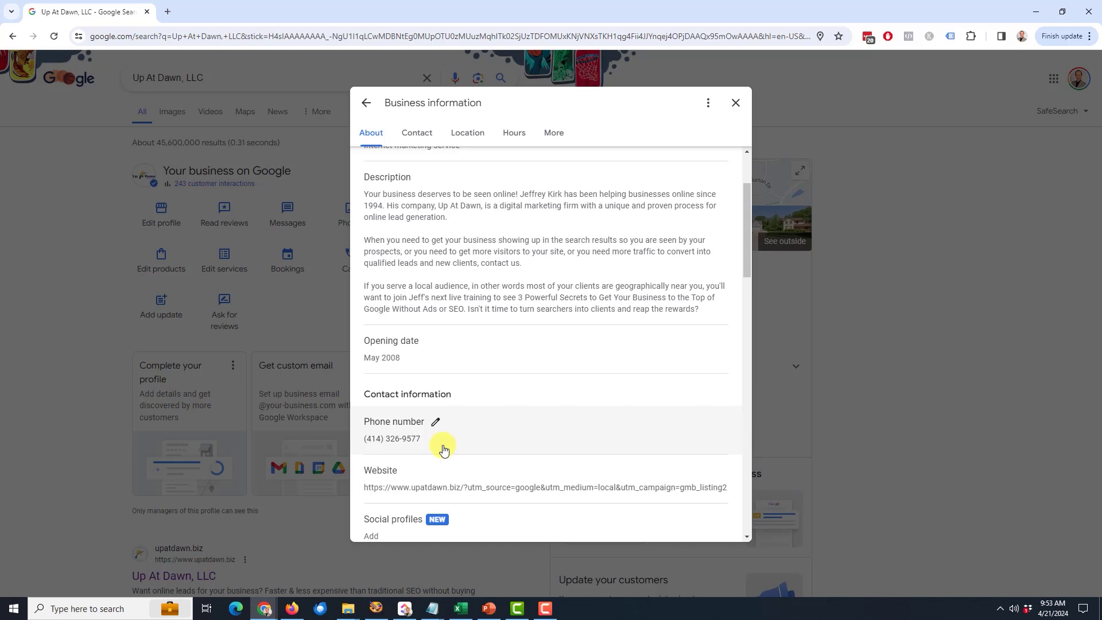
# - Open an additional phone number field and cancel it, and open the website link and save it unchanged
pyautogui.scroll(-2, 492, 413)
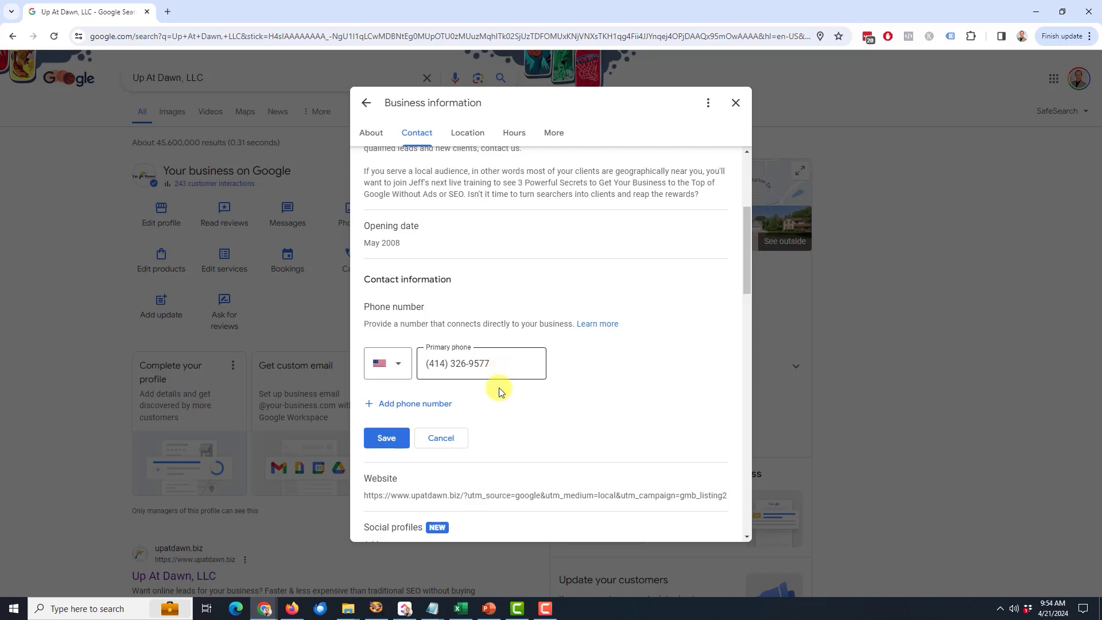
pyautogui.click(410, 404)
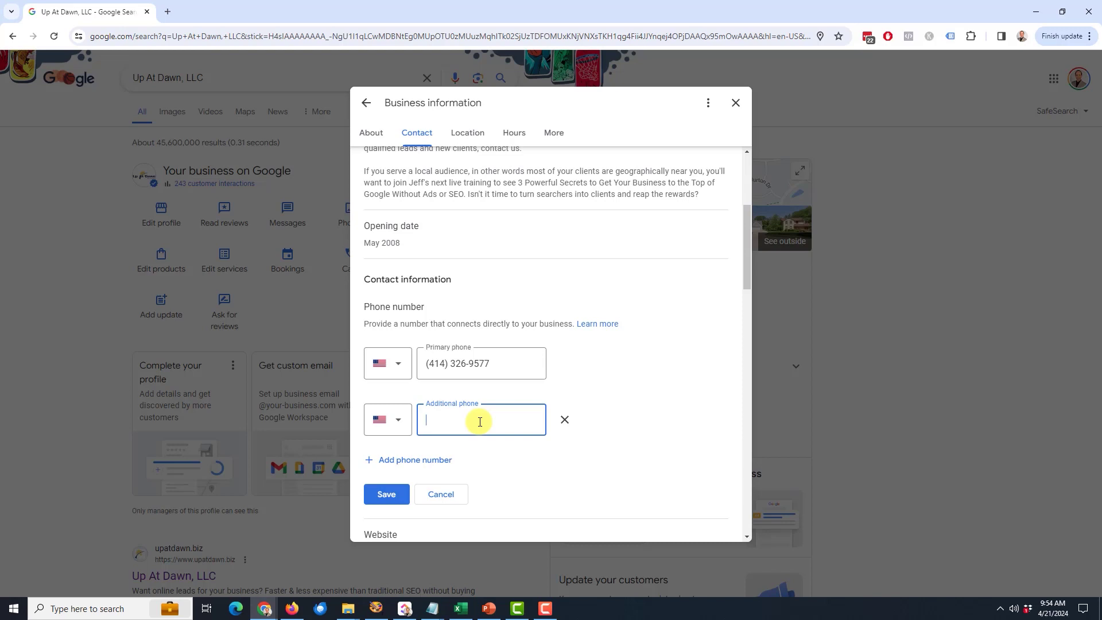
pyautogui.click(442, 500)
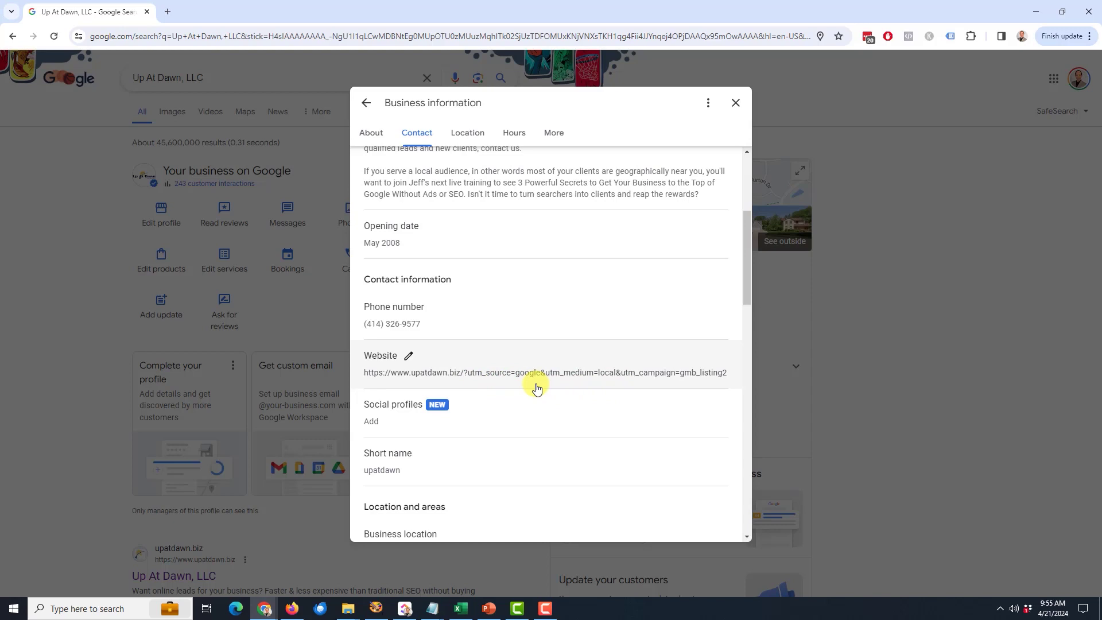
pyautogui.click(408, 357)
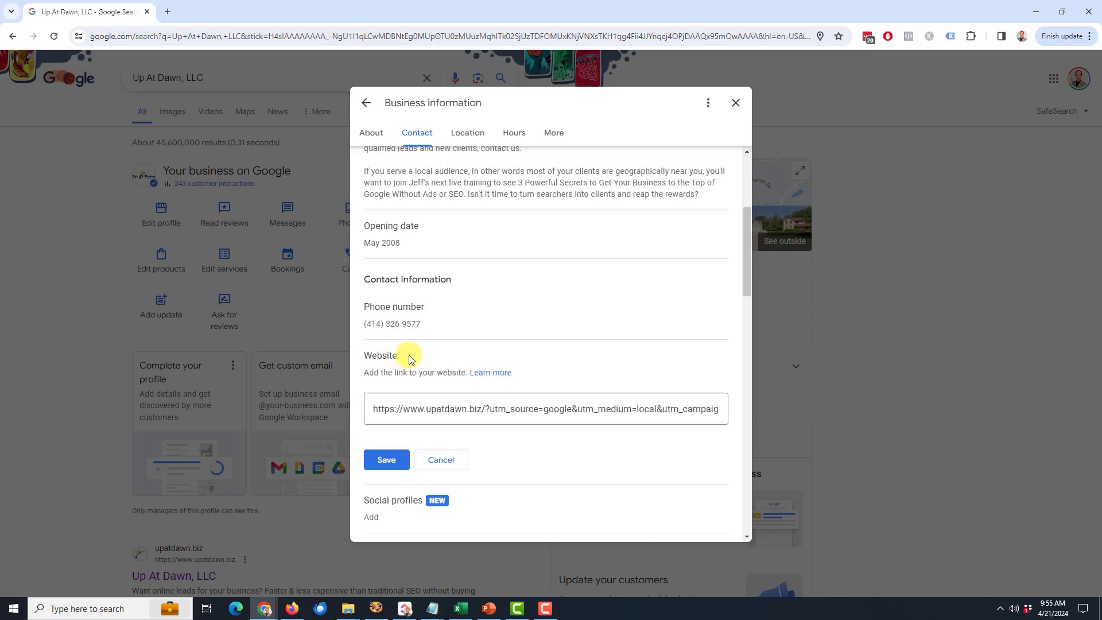
pyautogui.click(395, 466)
# - Add Youtube, Facebook, Linkedin, Instagram and Twitter social profiles with their web addresses to the contact information and save them
pyautogui.scroll(-2, 437, 456)
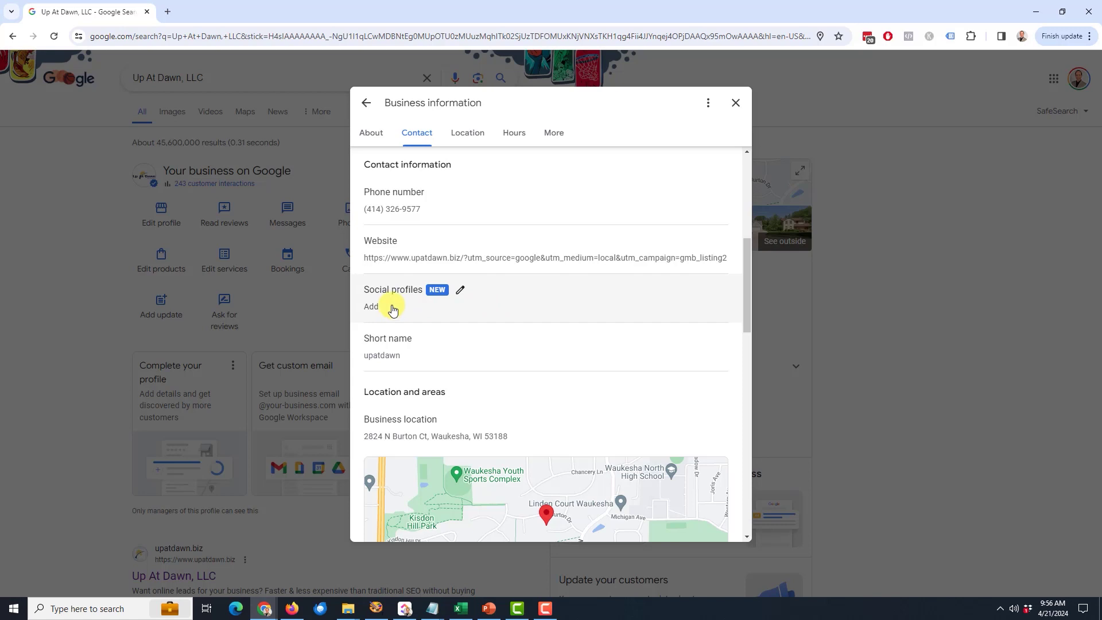
pyautogui.click(461, 292)
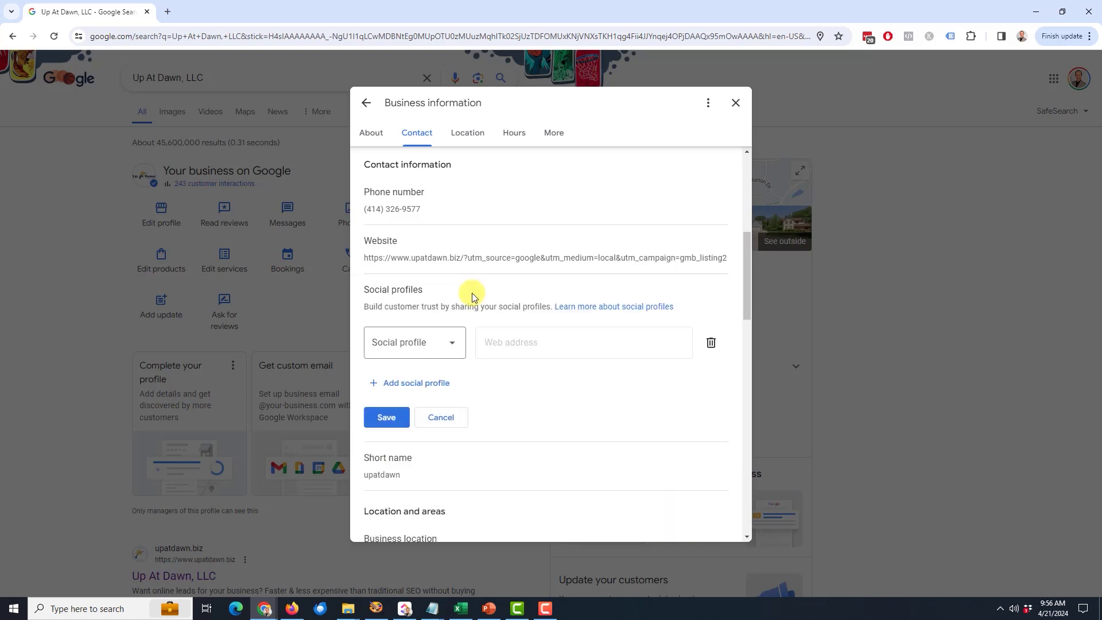
pyautogui.click(454, 344)
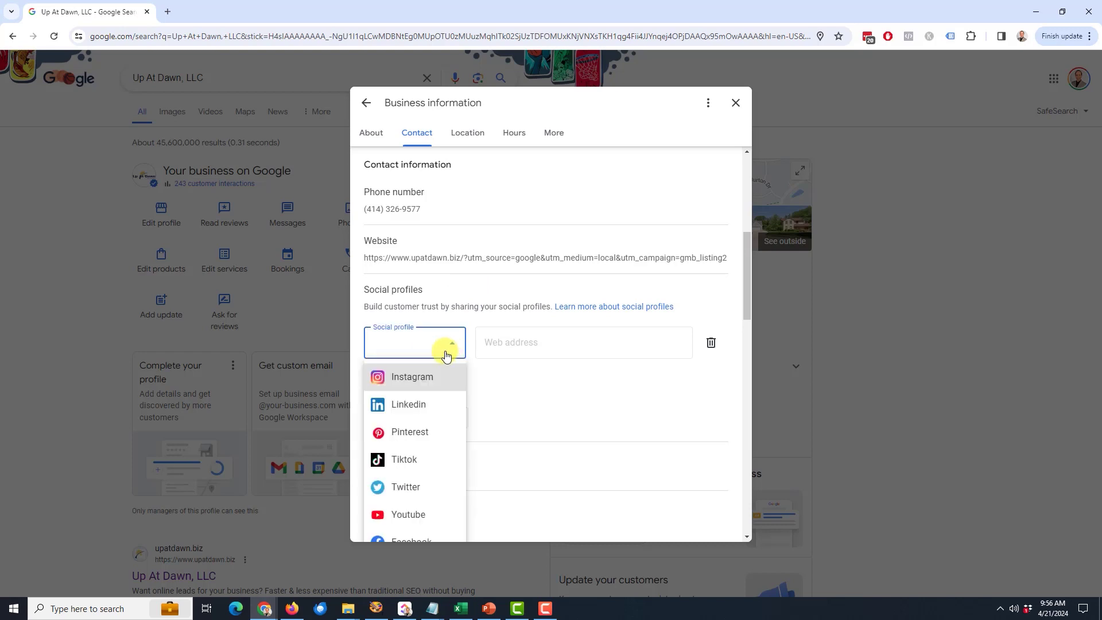
pyautogui.scroll(-2, 430, 380)
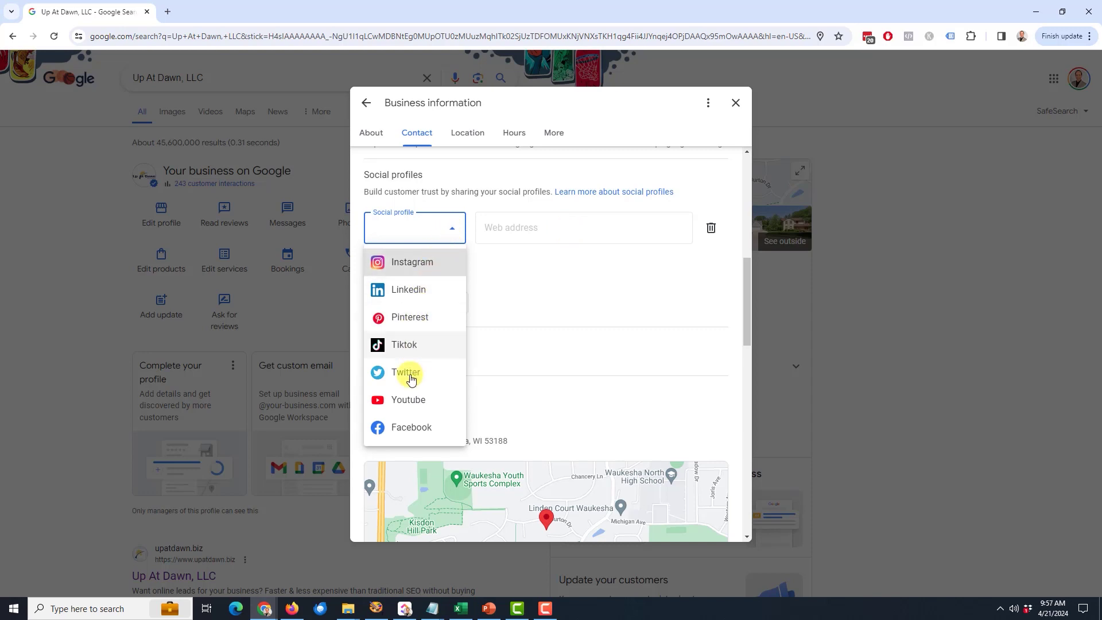
pyautogui.click(406, 402)
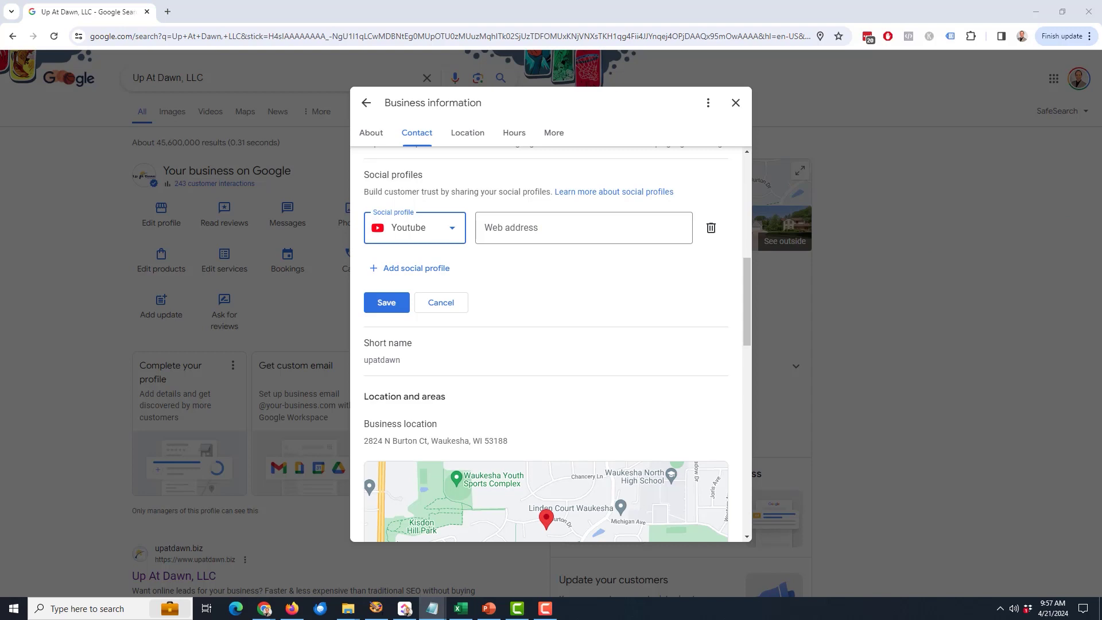
pyautogui.click(546, 228)
pyautogui.write('https://www.youtube.com/@JeffKirk?sub_confirmation=1')
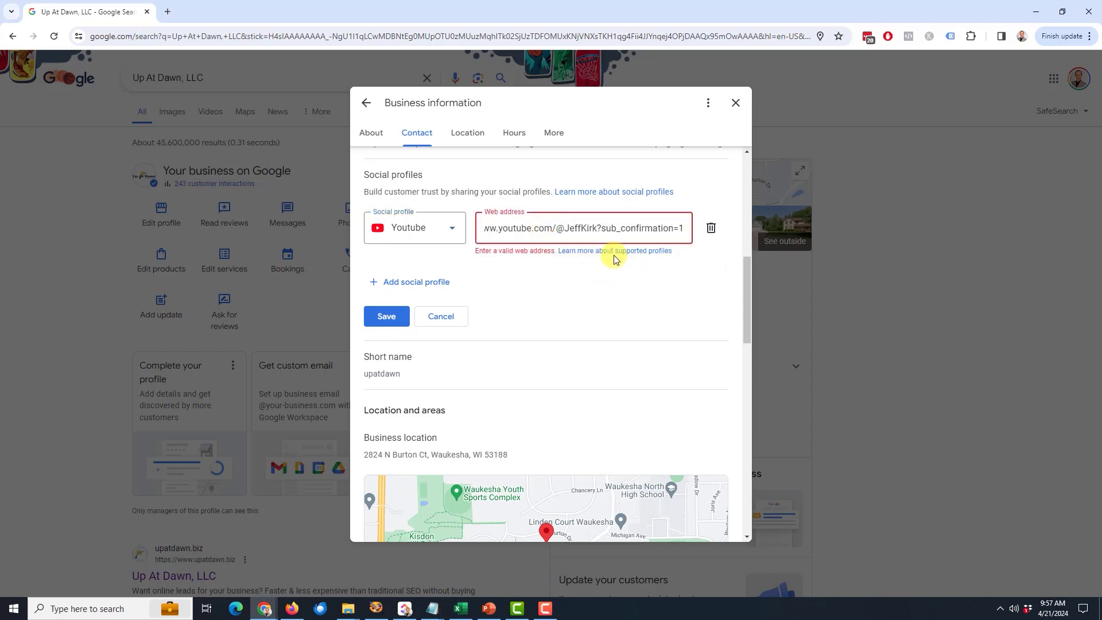
pyautogui.moveTo(556, 228); pyautogui.dragTo(599, 227)
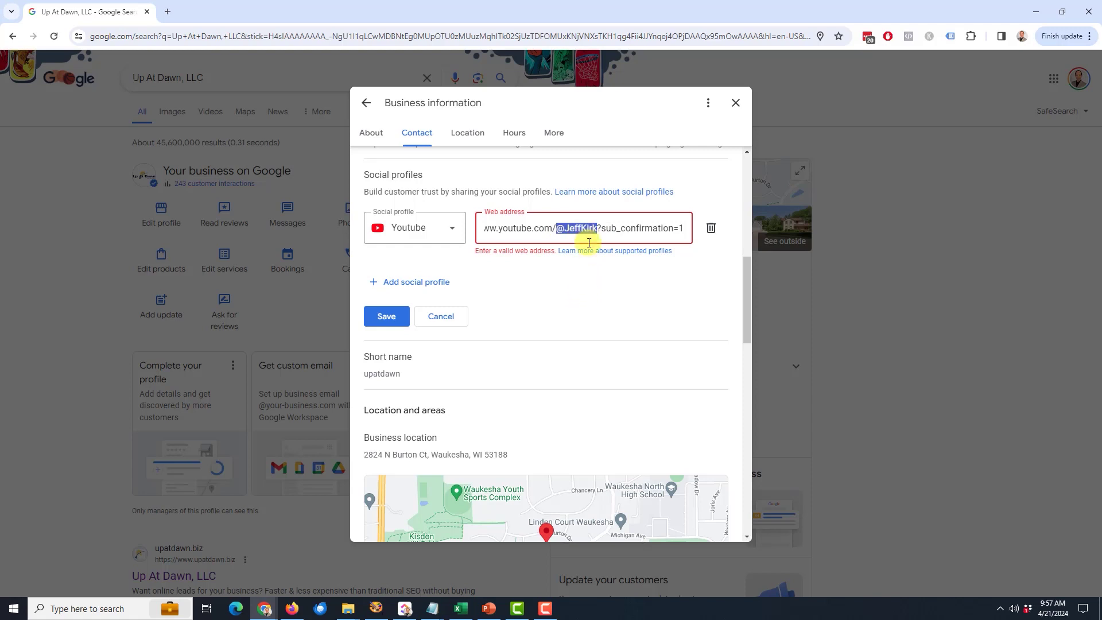
pyautogui.click(566, 229)
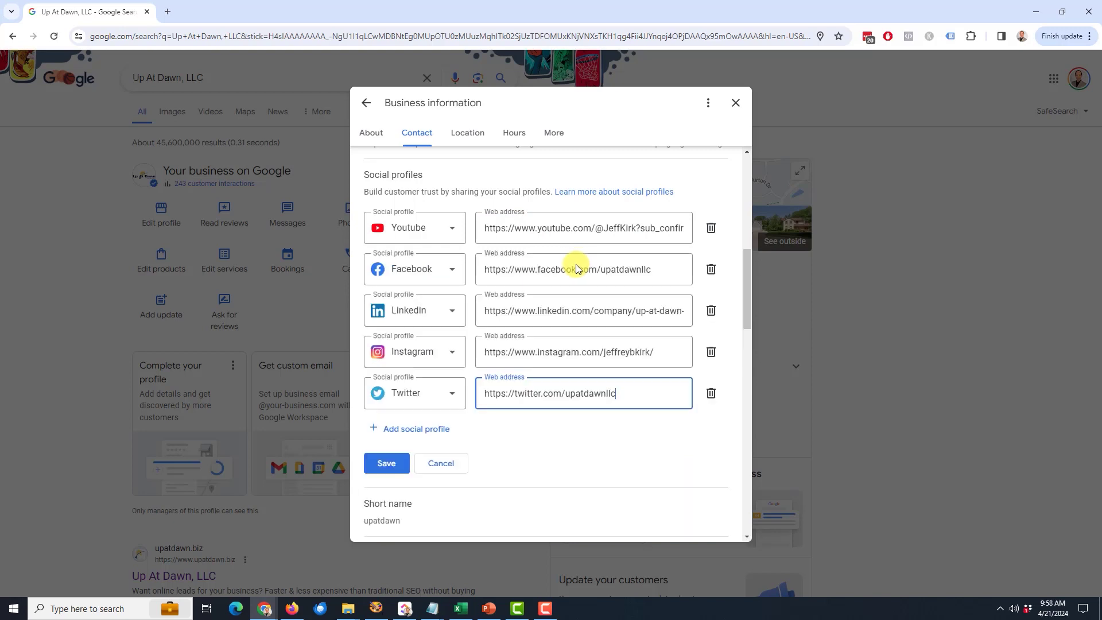
pyautogui.click(387, 467)
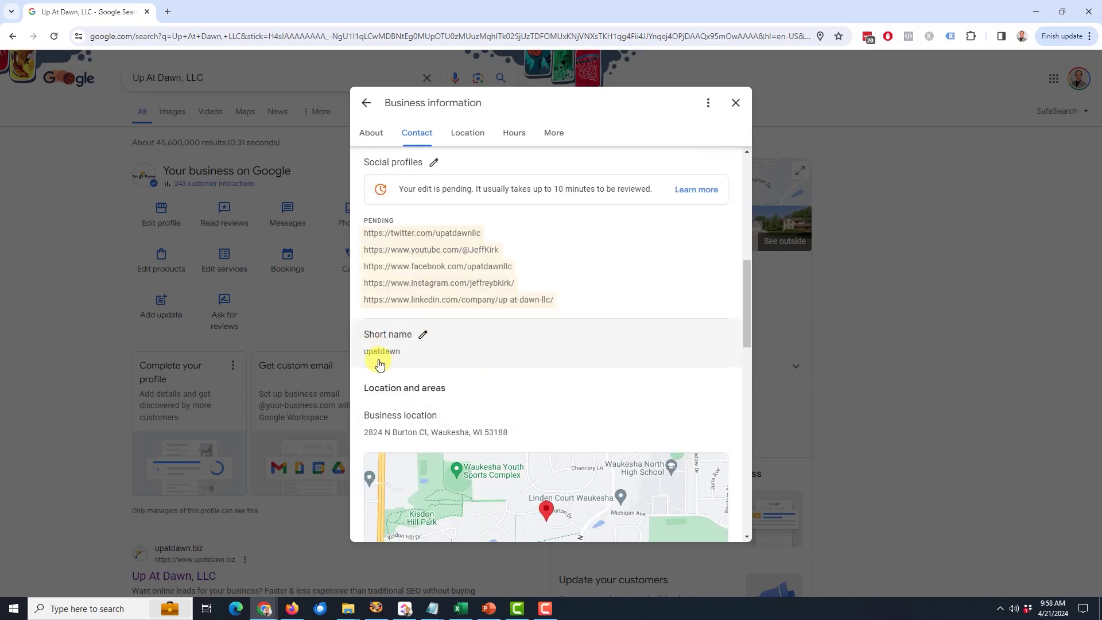
# - Check the editing options for the profile's short name and cancel without deleting it
pyautogui.click(425, 339)
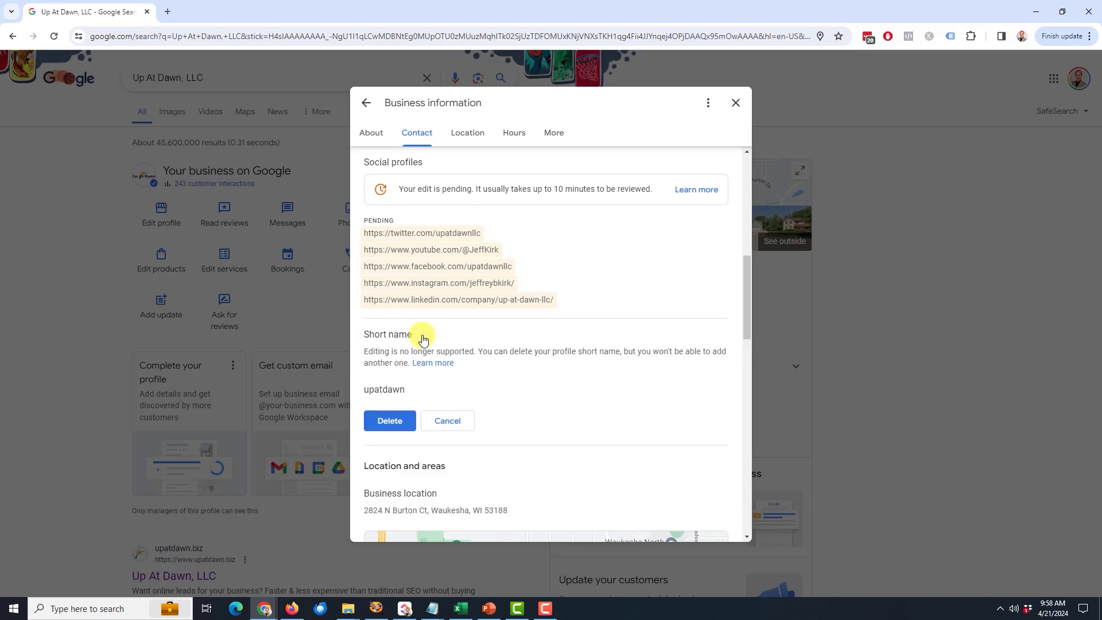
pyautogui.click(446, 419)
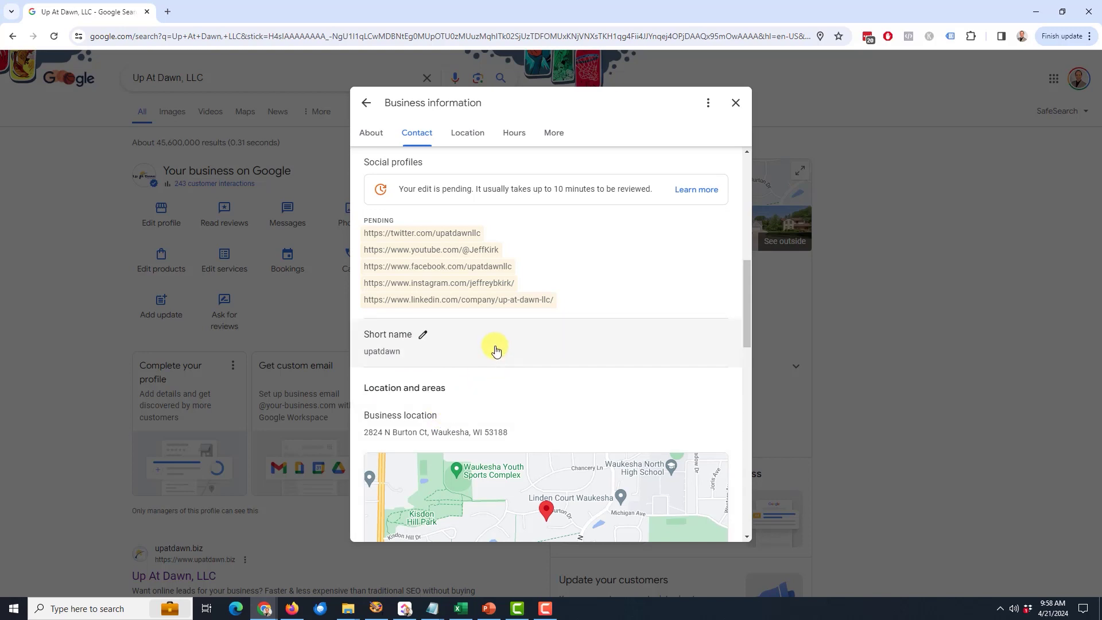
# - Open the business location for editing and review the address visibility option, address fields and map pin
pyautogui.moveTo(746, 276); pyautogui.dragTo(754, 325)
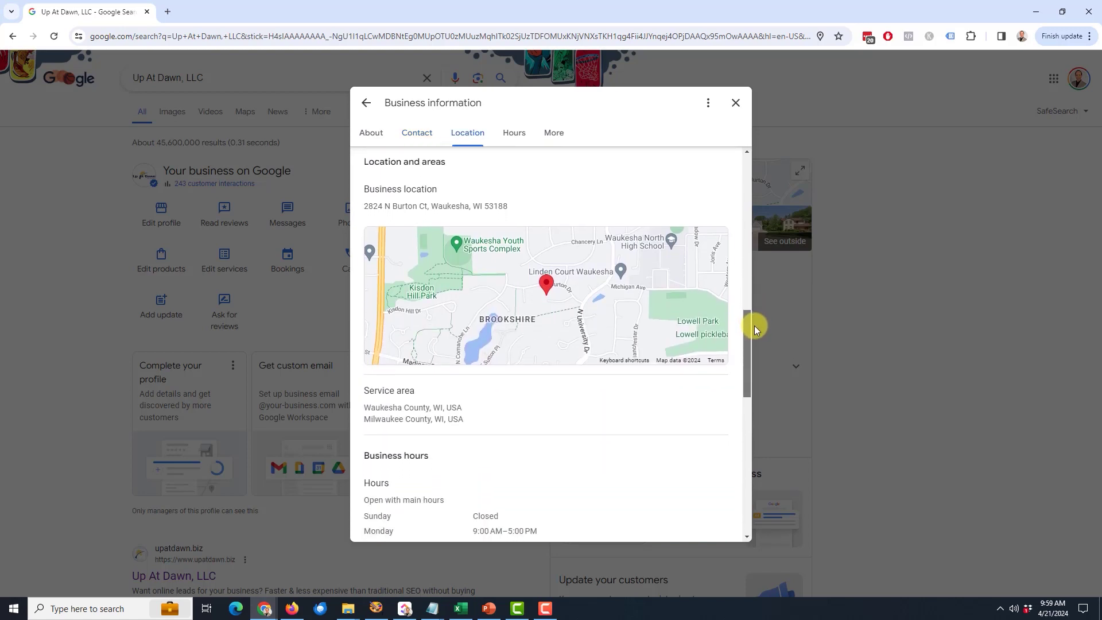
pyautogui.moveTo(449, 192)
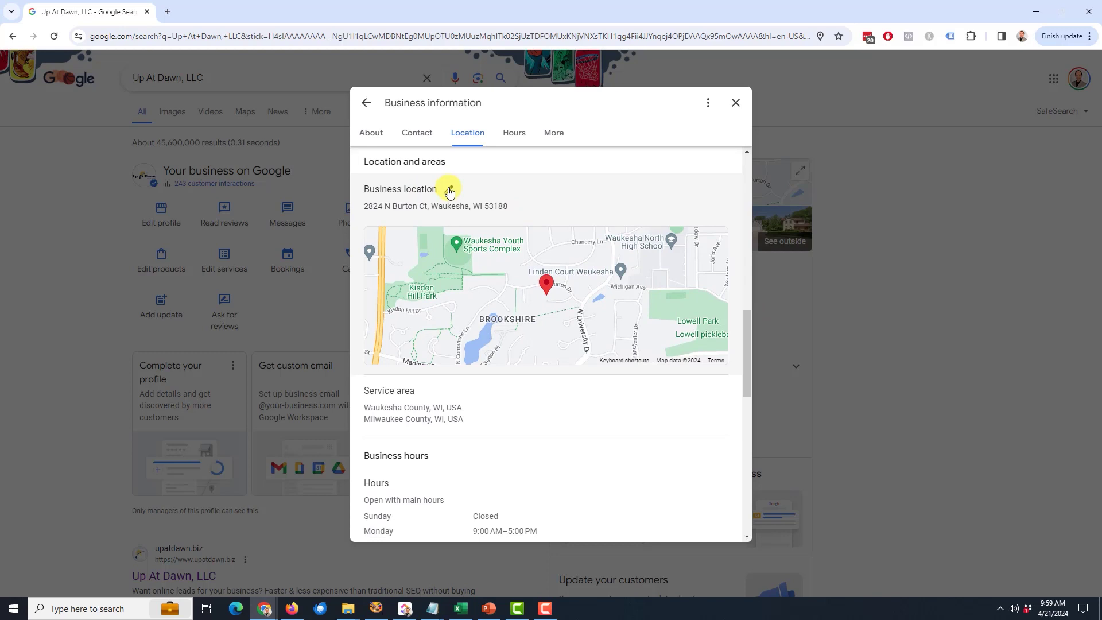
pyautogui.click(450, 190)
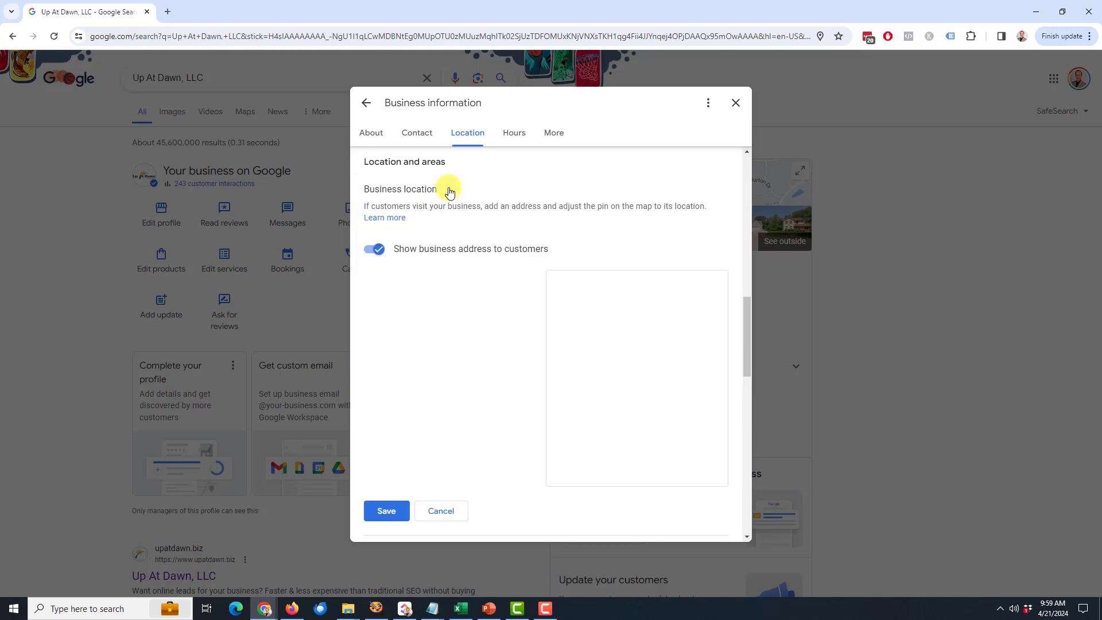
pyautogui.scroll(-2, 578, 221)
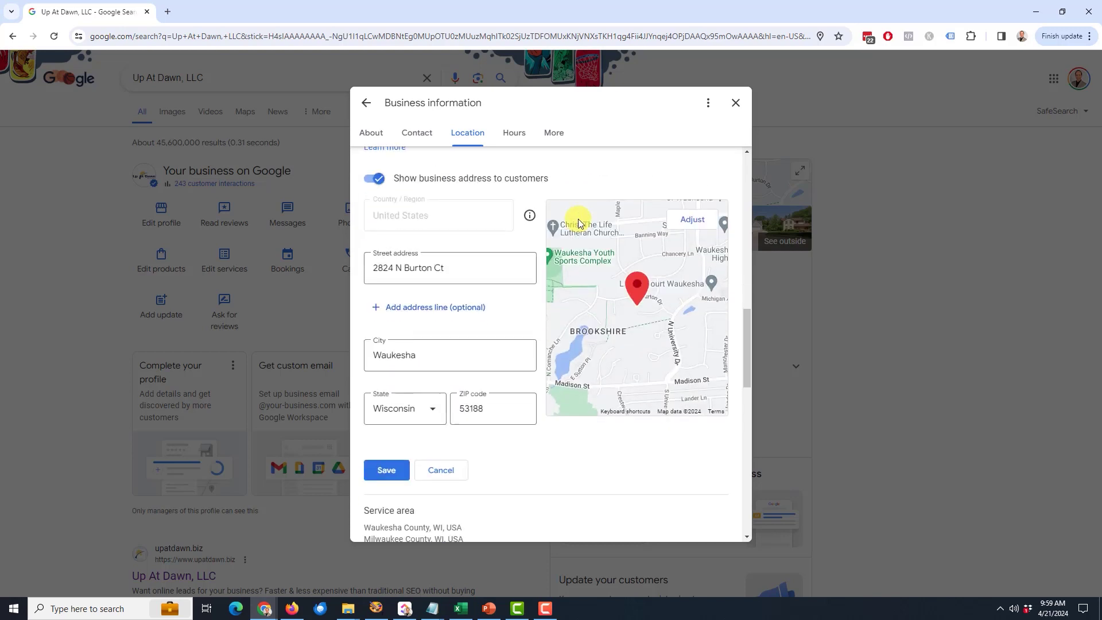
pyautogui.scroll(2, 574, 423)
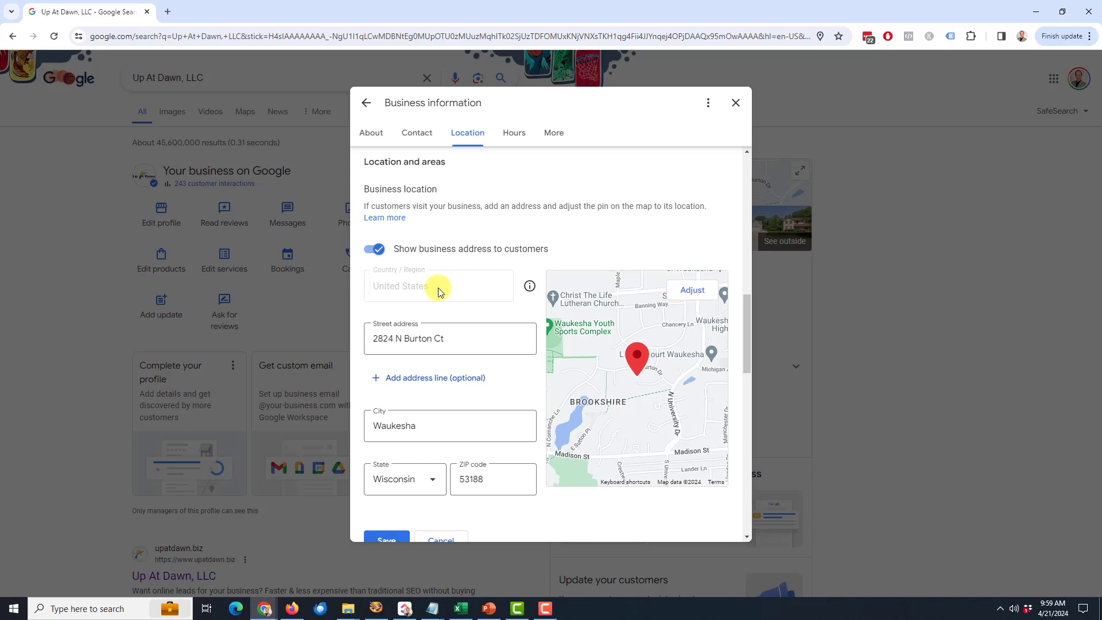
# - Try hiding the business address from customers, show it again, and cancel the location edit
pyautogui.click(371, 250)
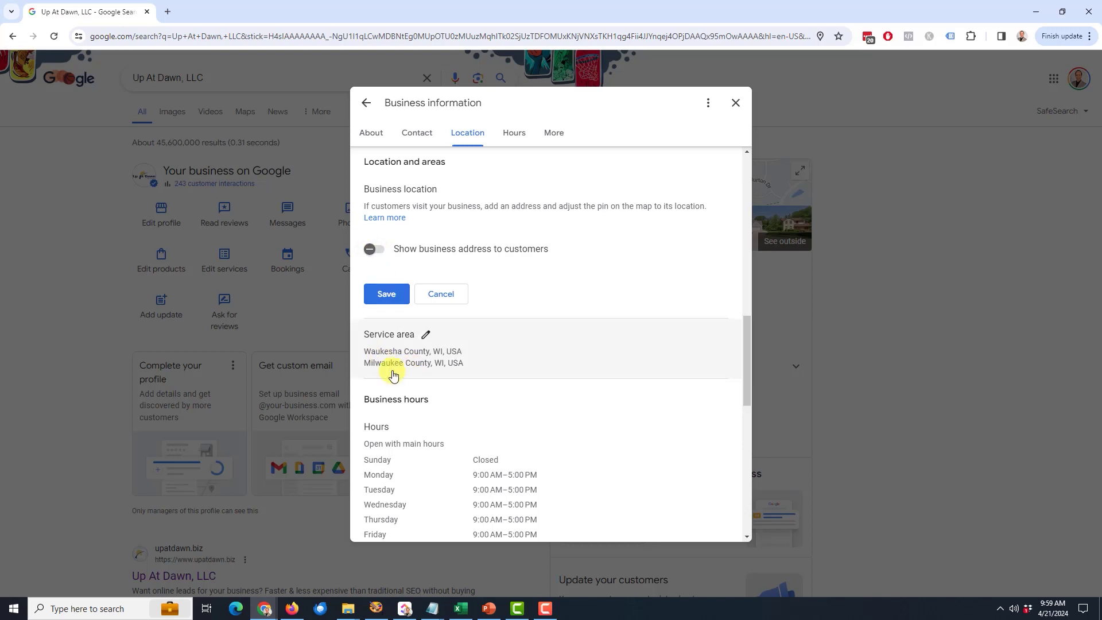
pyautogui.click(375, 250)
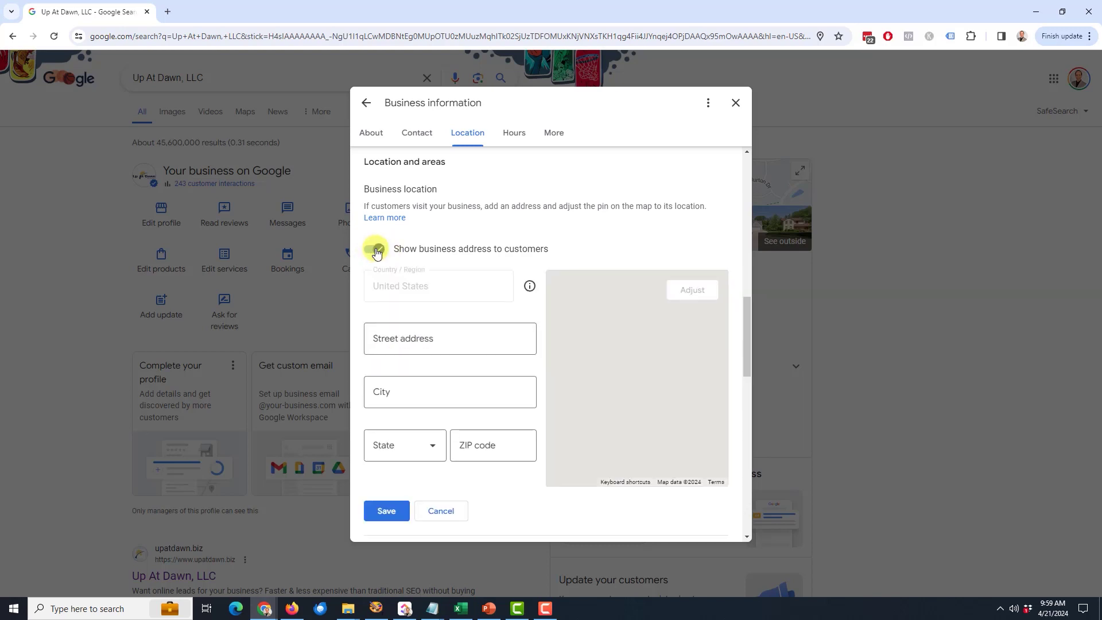
pyautogui.click(441, 510)
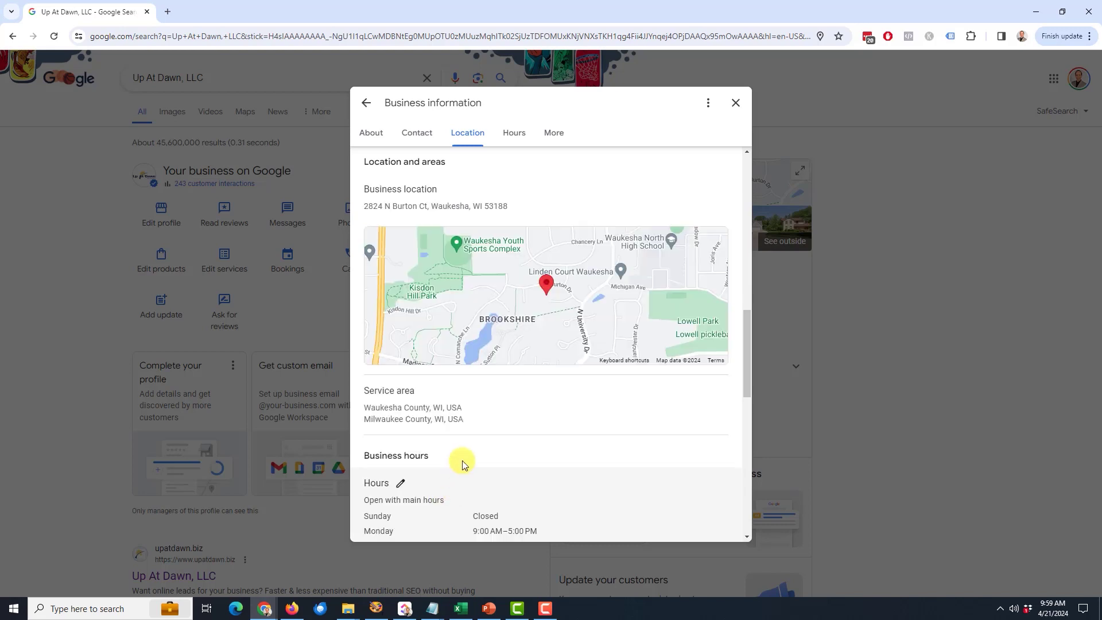
# - Reopen the business location, try adjusting the map pin's position closer in, and cancel the location edit
pyautogui.click(451, 190)
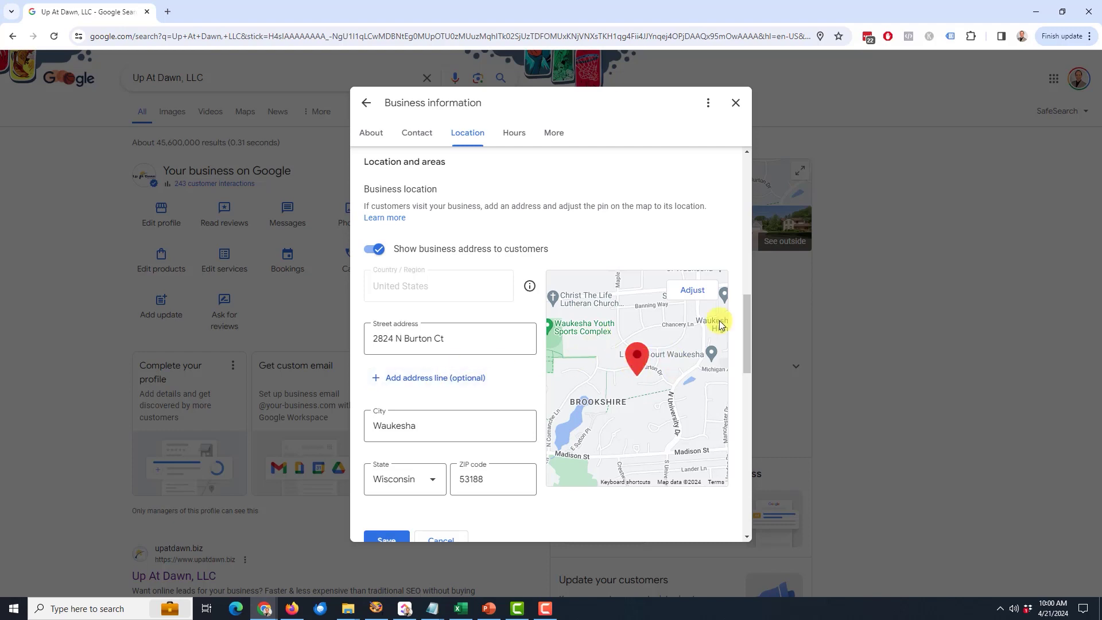
pyautogui.click(693, 292)
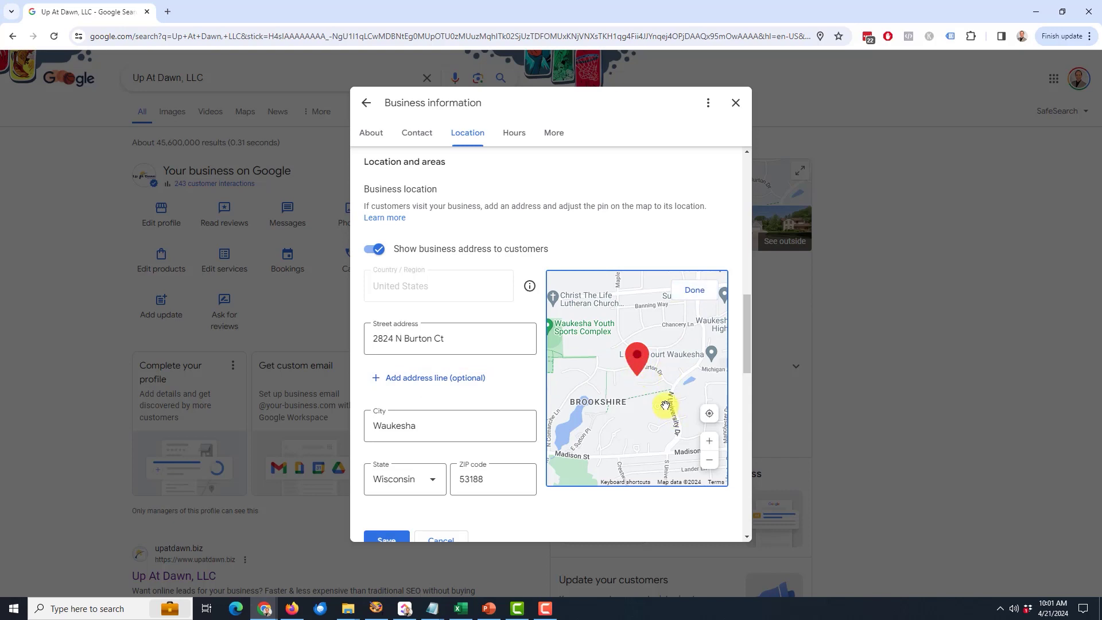
pyautogui.moveTo(660, 393); pyautogui.dragTo(669, 394)
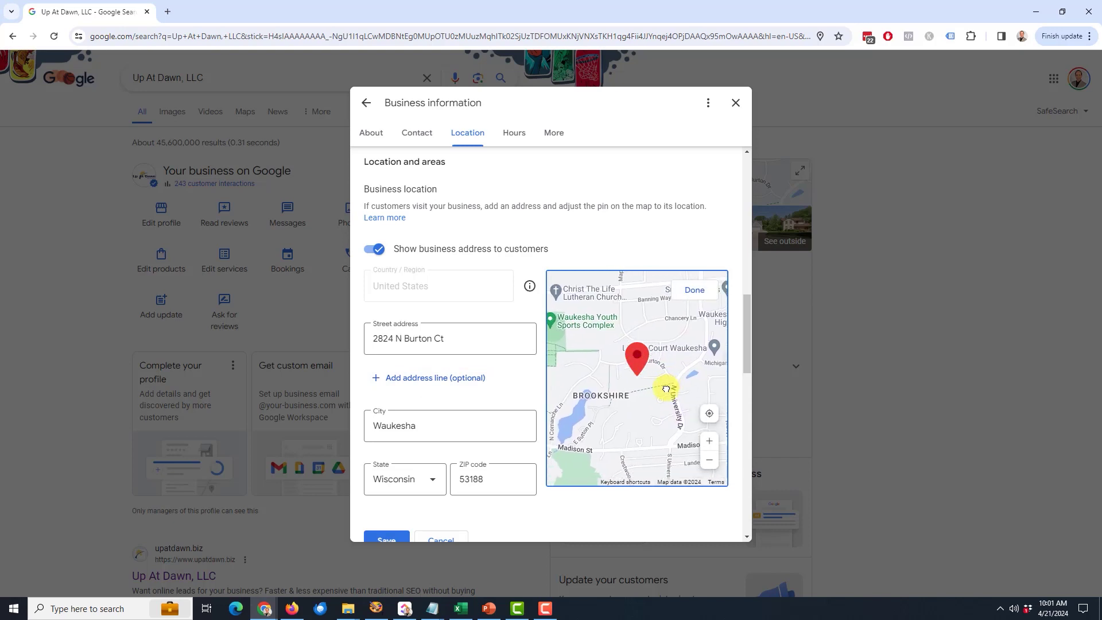
pyautogui.click(711, 441)
pyautogui.click(710, 441)
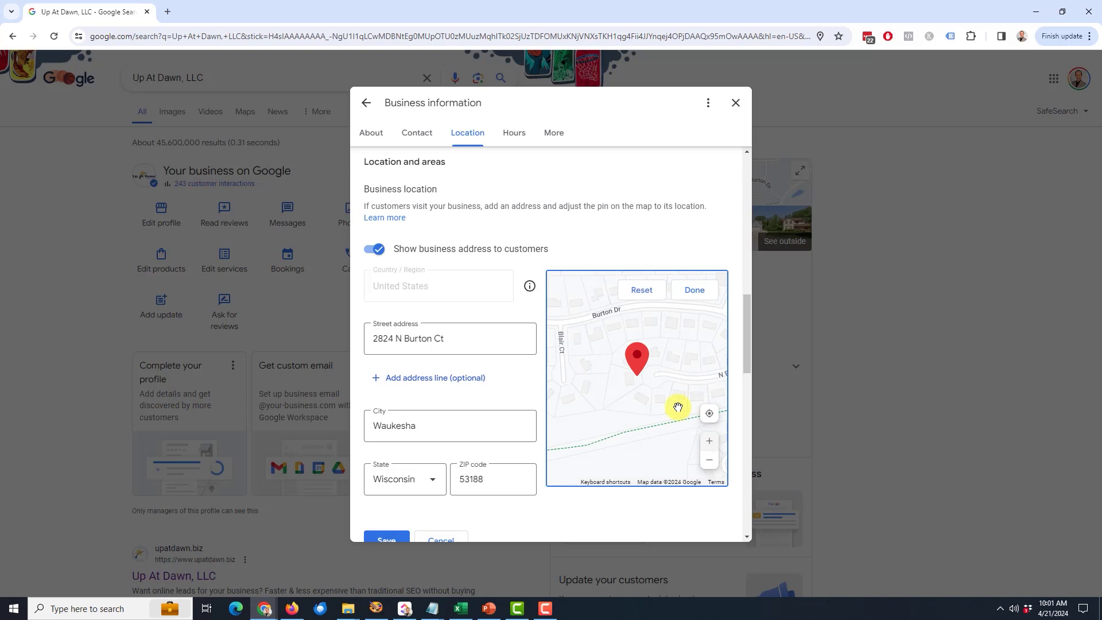
pyautogui.moveTo(601, 408); pyautogui.dragTo(696, 479)
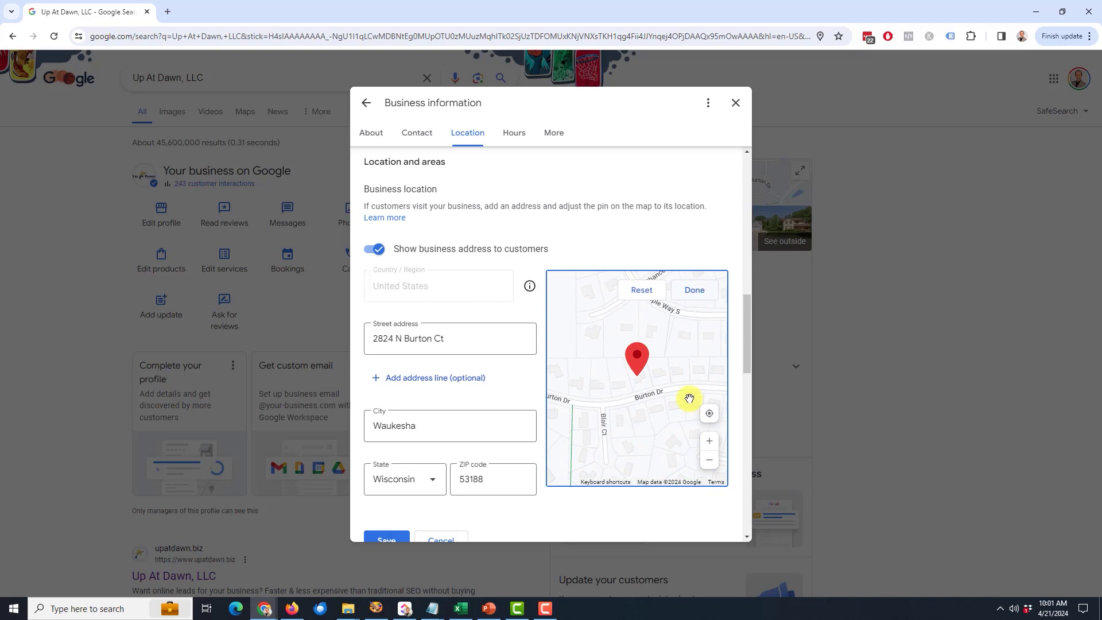
pyautogui.scroll(-3, 697, 364)
pyautogui.scroll(-2, 536, 352)
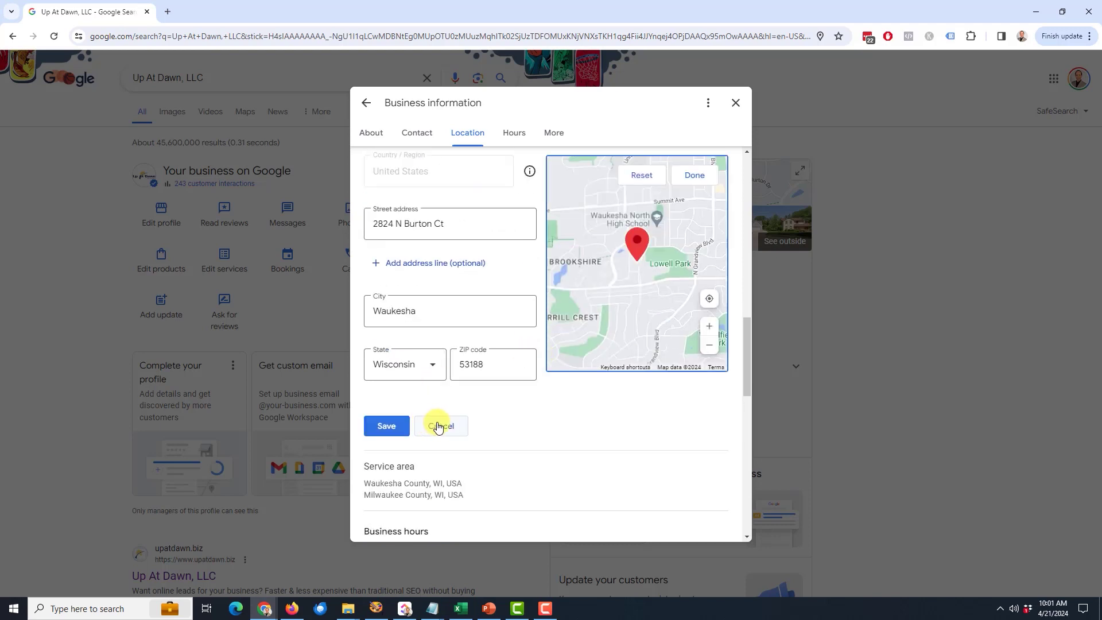
pyautogui.click(440, 427)
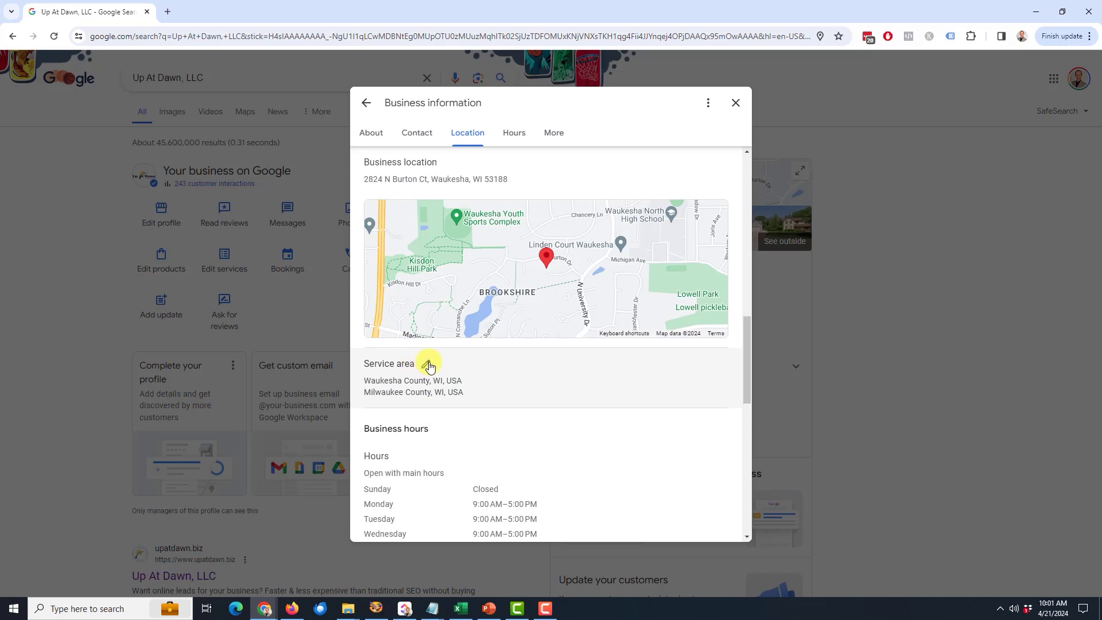
# - Open the service area for editing, search for milwaukee and add Milwaukee, WI, USA to the selected areas
pyautogui.click(426, 365)
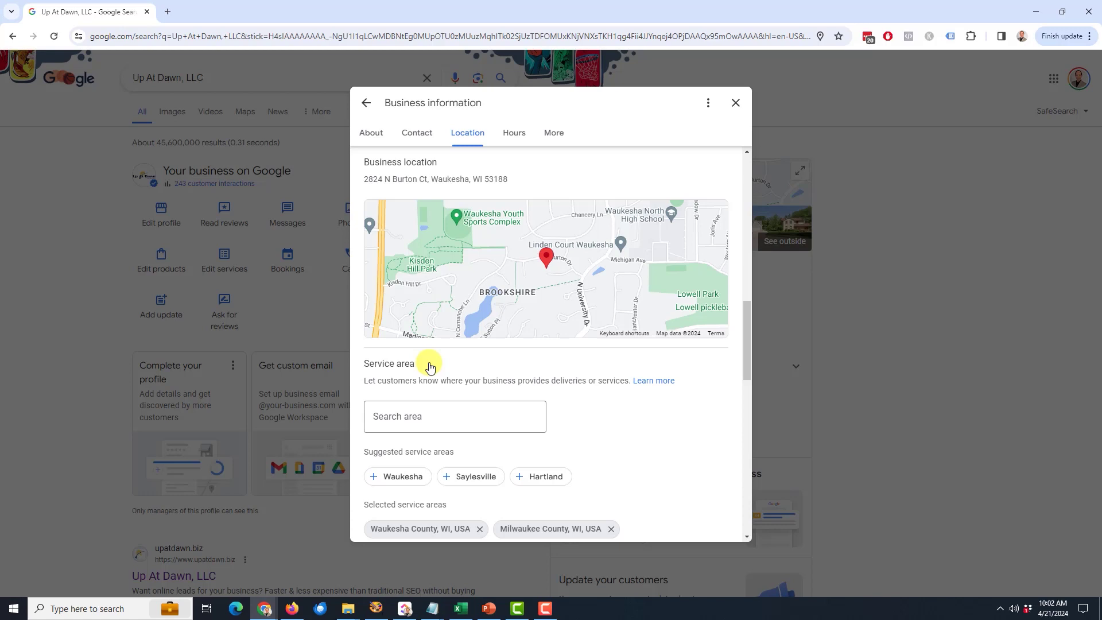
pyautogui.scroll(-2, 431, 367)
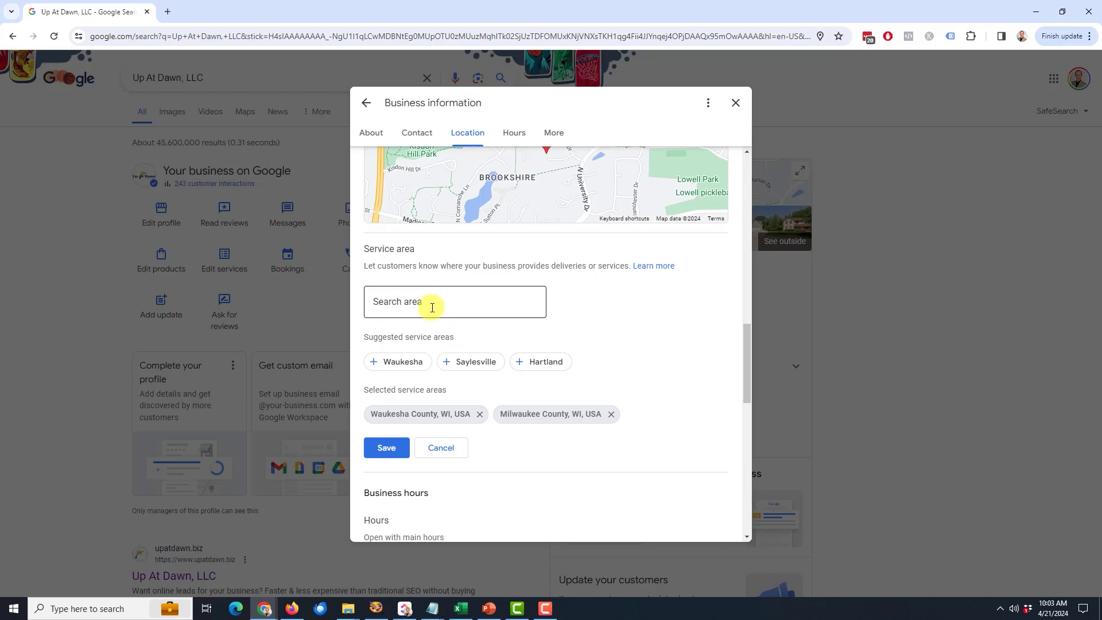
pyautogui.click(411, 303)
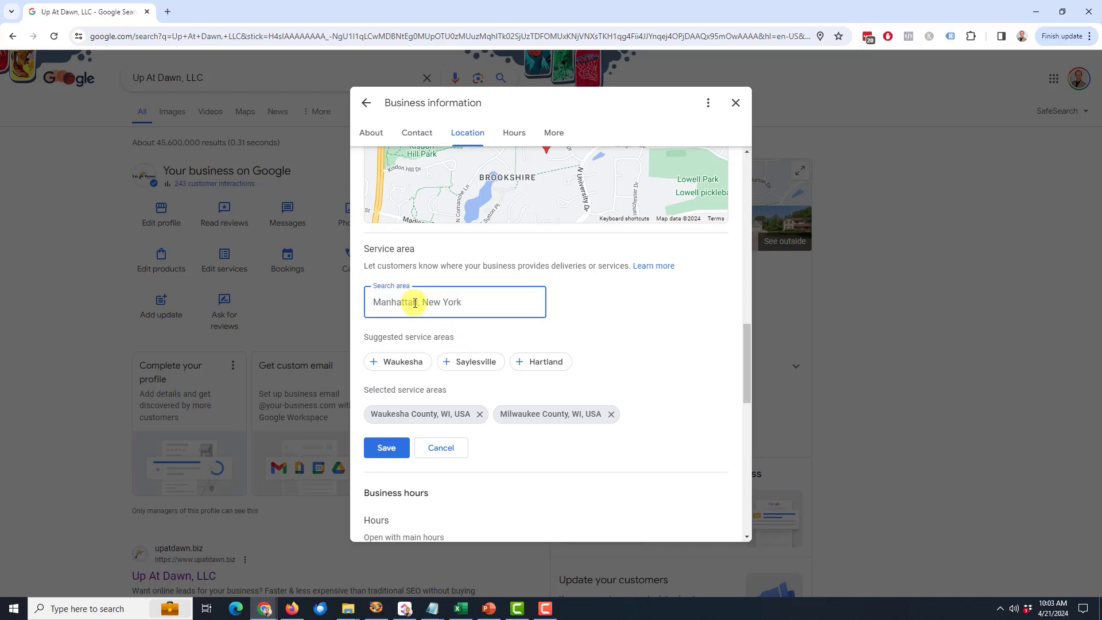
pyautogui.write('milwaukee')
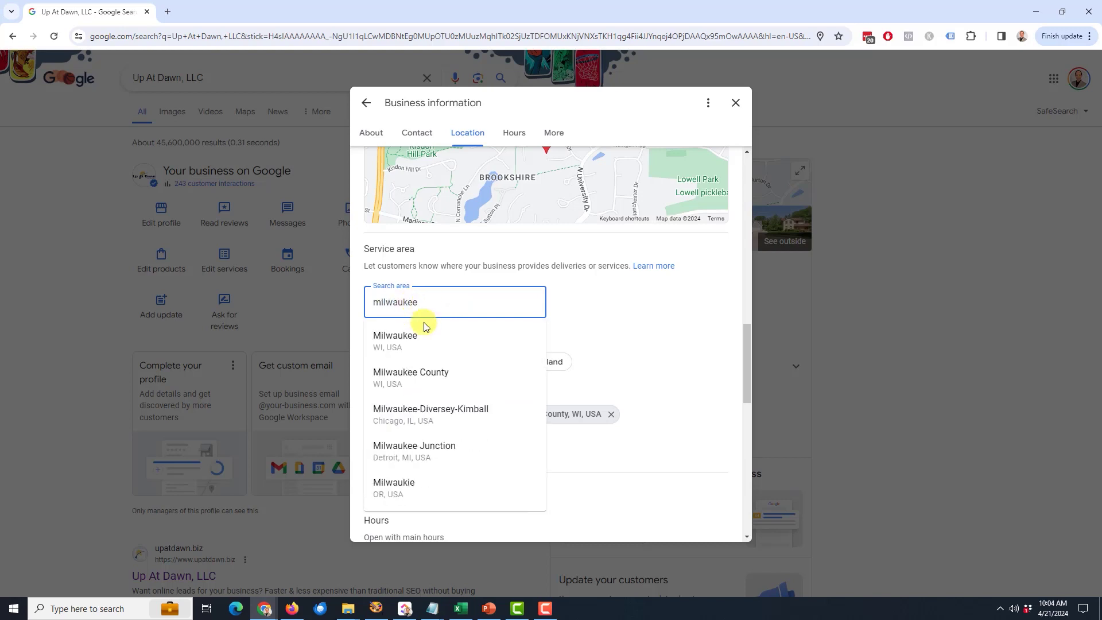
pyautogui.click(403, 339)
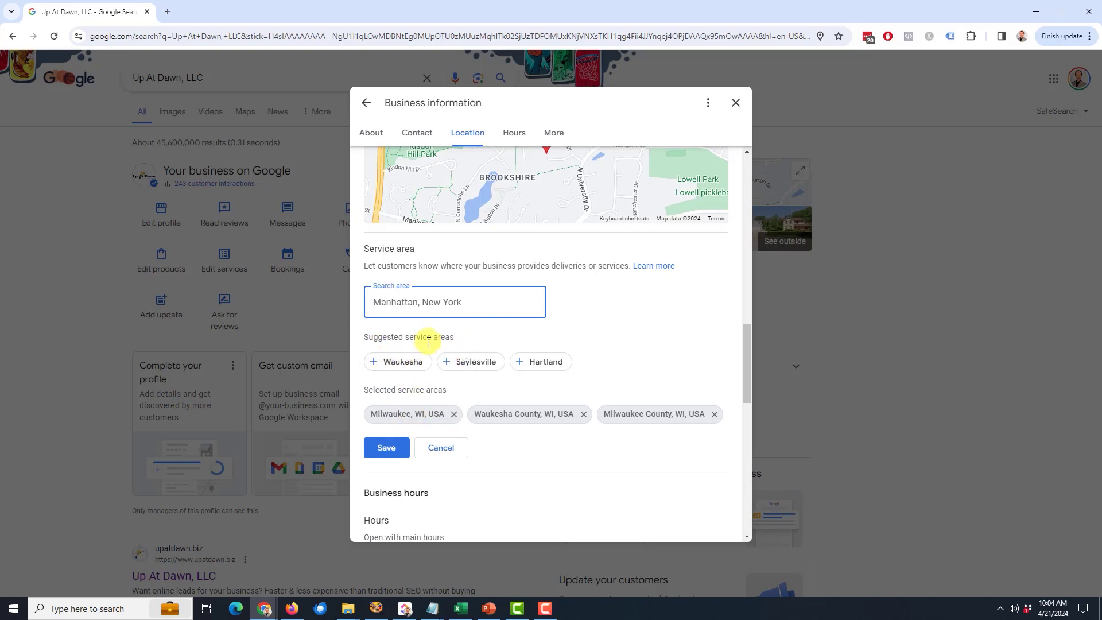
# - Add the suggested area Waukesha, remove Milwaukee, WI, USA from the selected service areas, and save
pyautogui.click(407, 363)
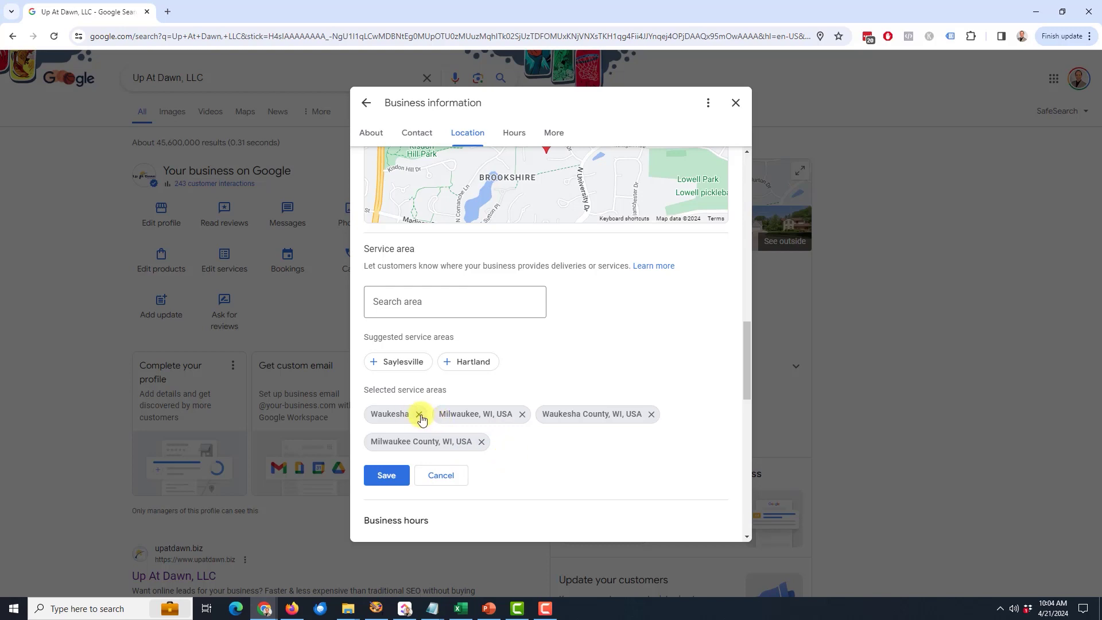
pyautogui.click(515, 416)
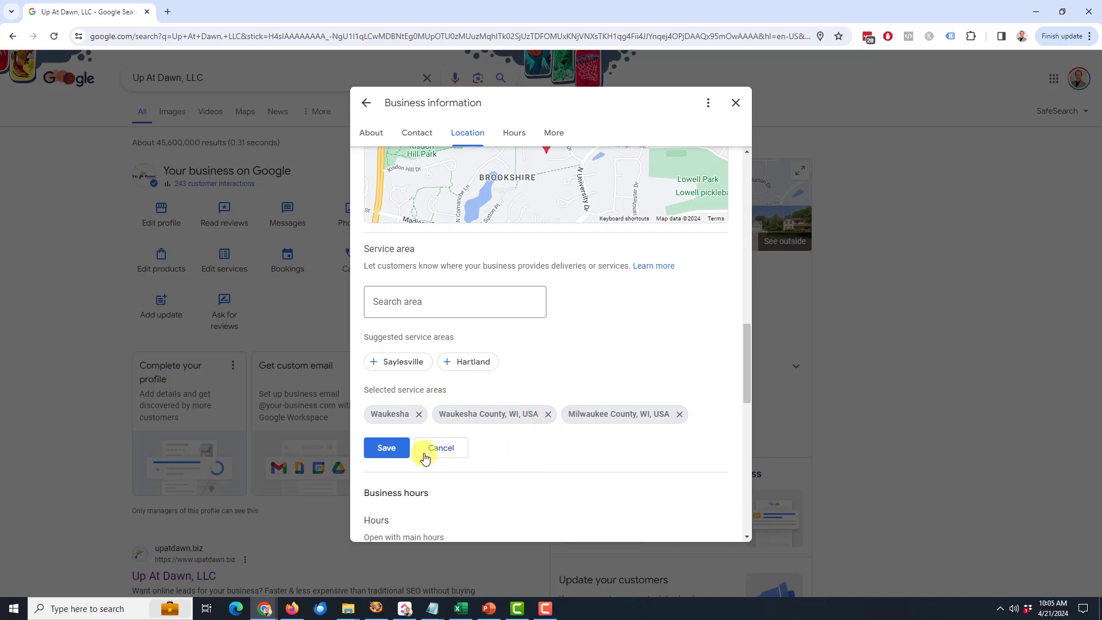
pyautogui.click(386, 451)
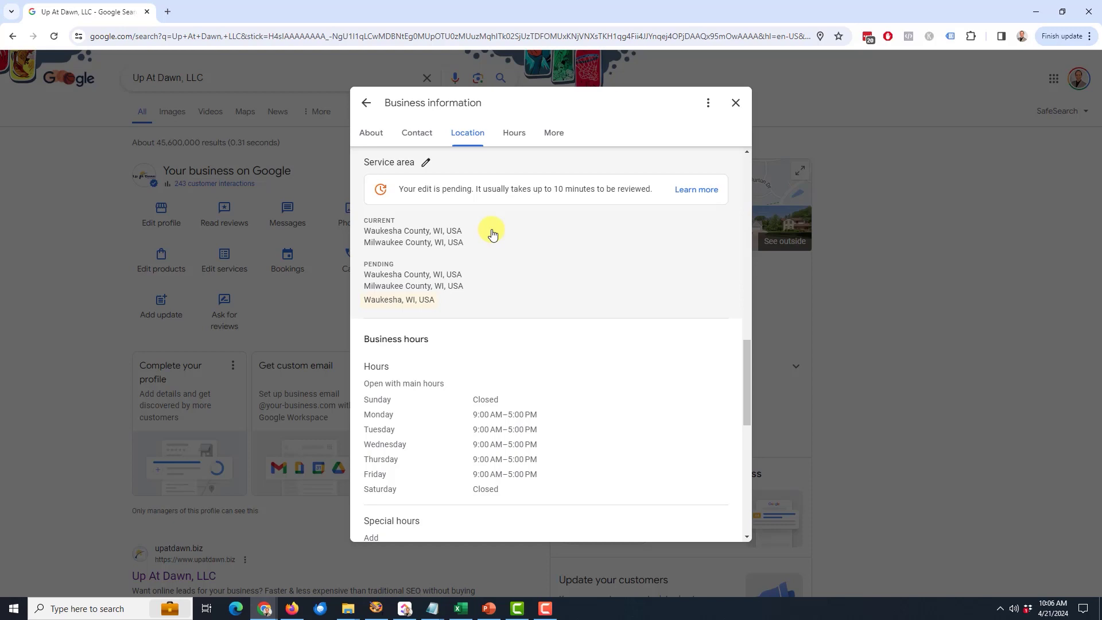
# - Open the main business hours, review the opening status options and the times for each day, and save them unchanged
pyautogui.scroll(-2, 492, 233)
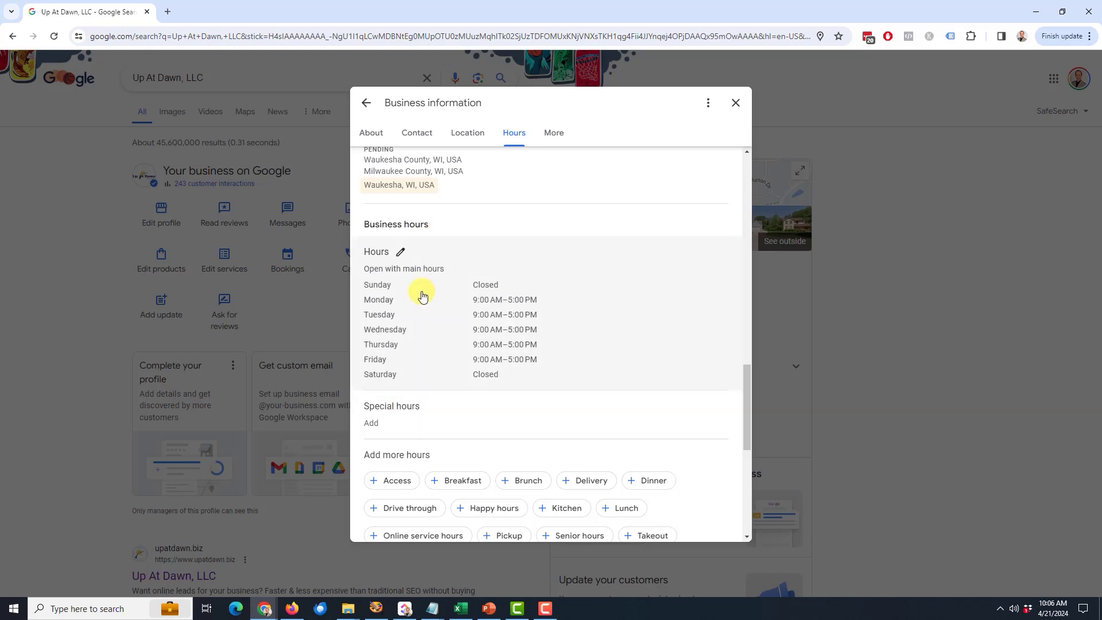
pyautogui.click(401, 252)
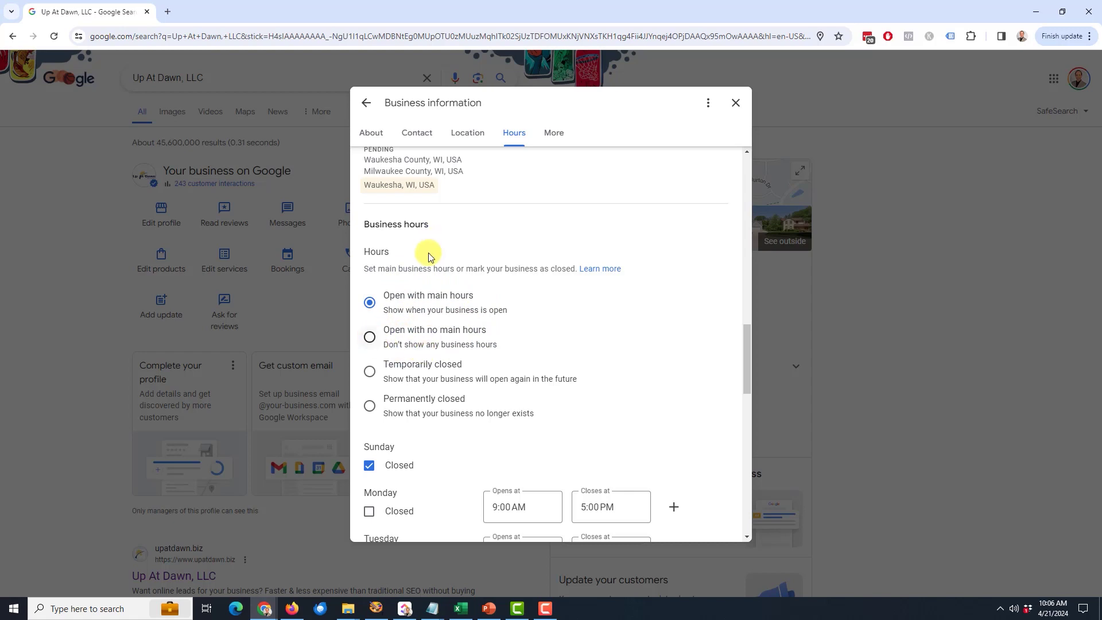
pyautogui.scroll(-2, 429, 252)
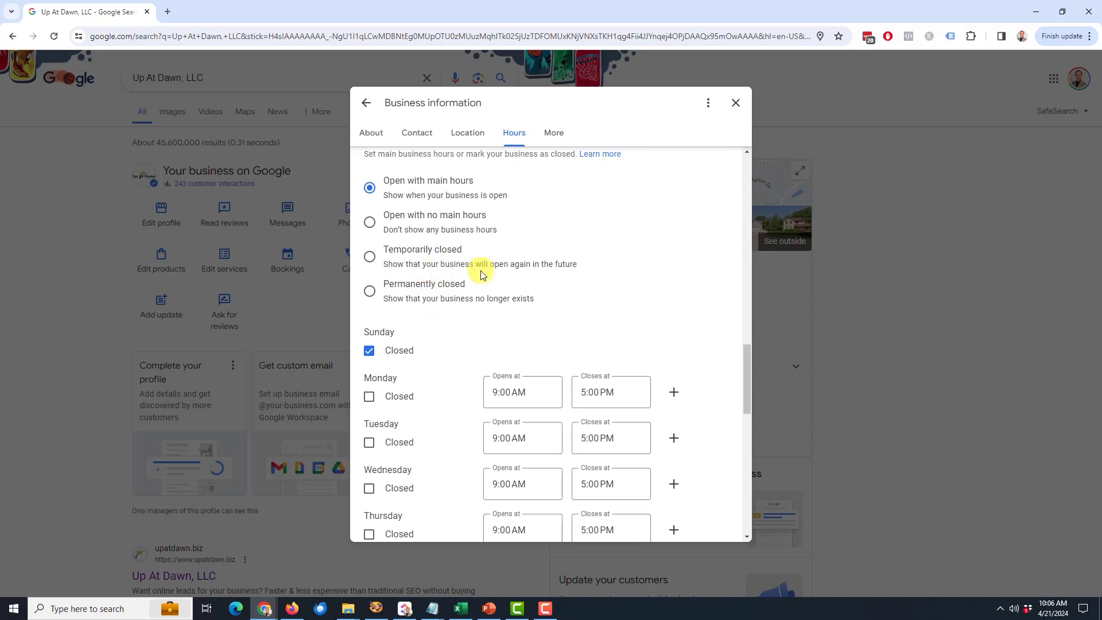
pyautogui.scroll(-2, 499, 265)
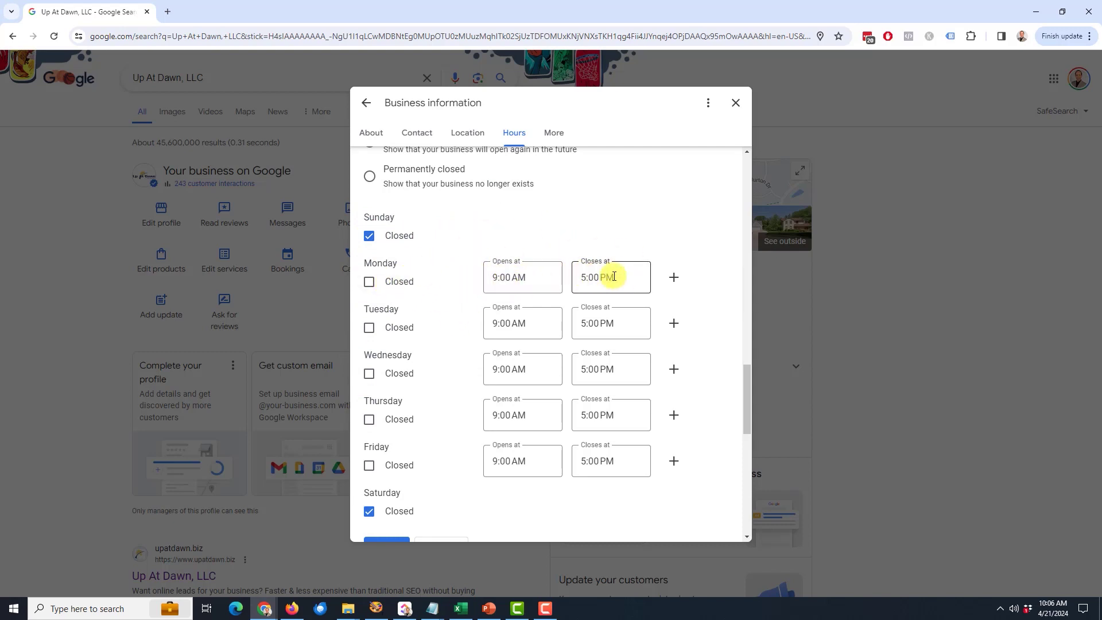
pyautogui.scroll(-2, 490, 333)
pyautogui.click(387, 431)
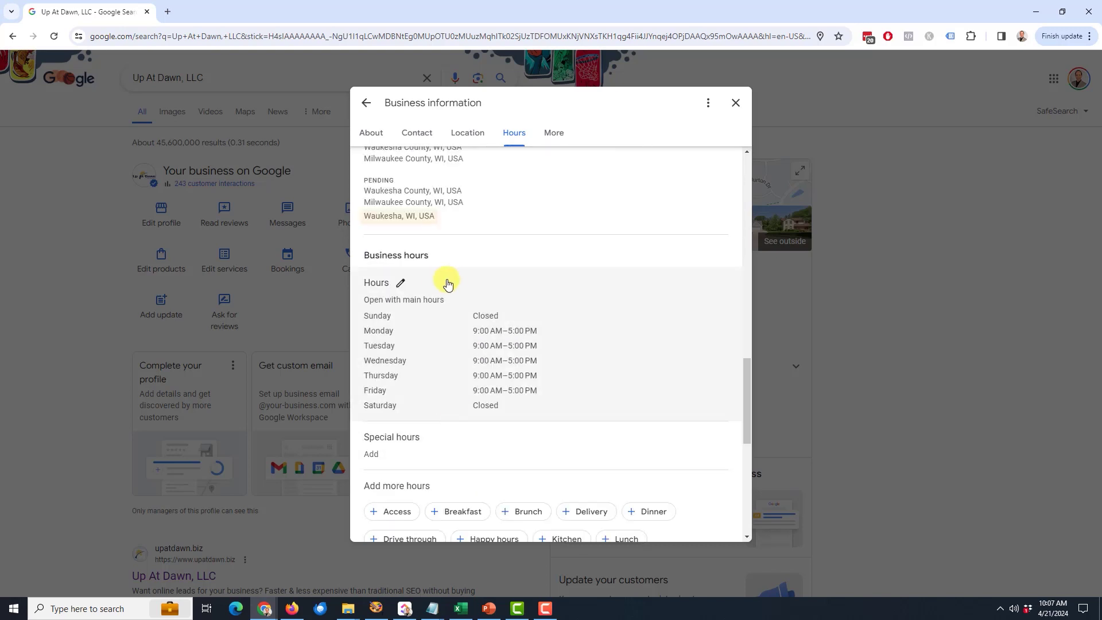
# - Try adding a date to the special hours and cancel the special hours edit
pyautogui.scroll(-2, 456, 315)
pyautogui.click(392, 340)
pyautogui.scroll(-2, 463, 330)
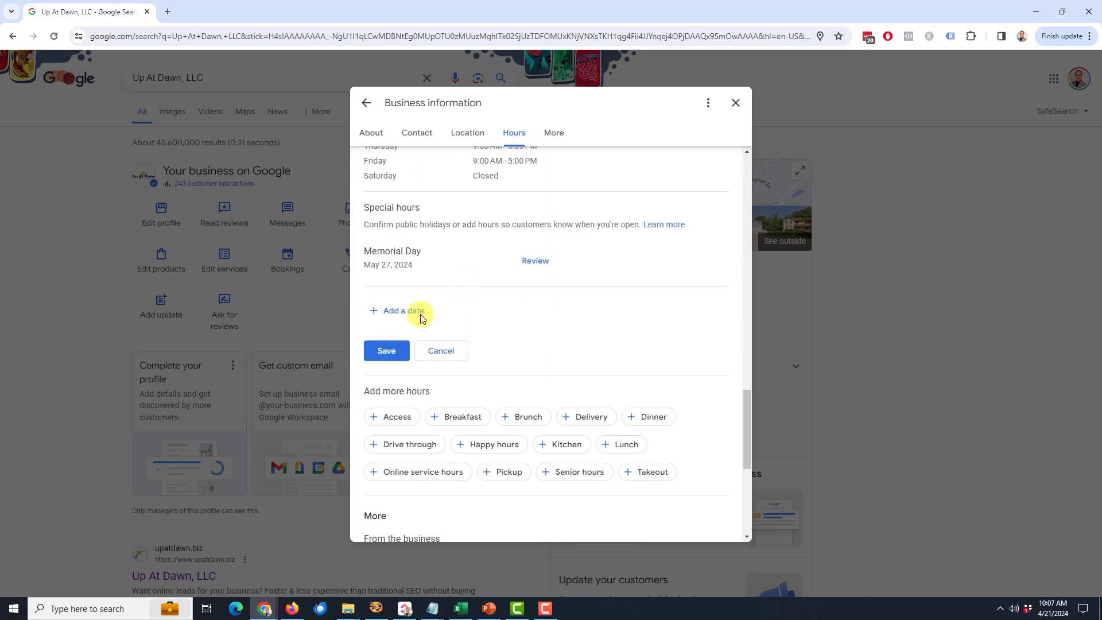
pyautogui.click(401, 310)
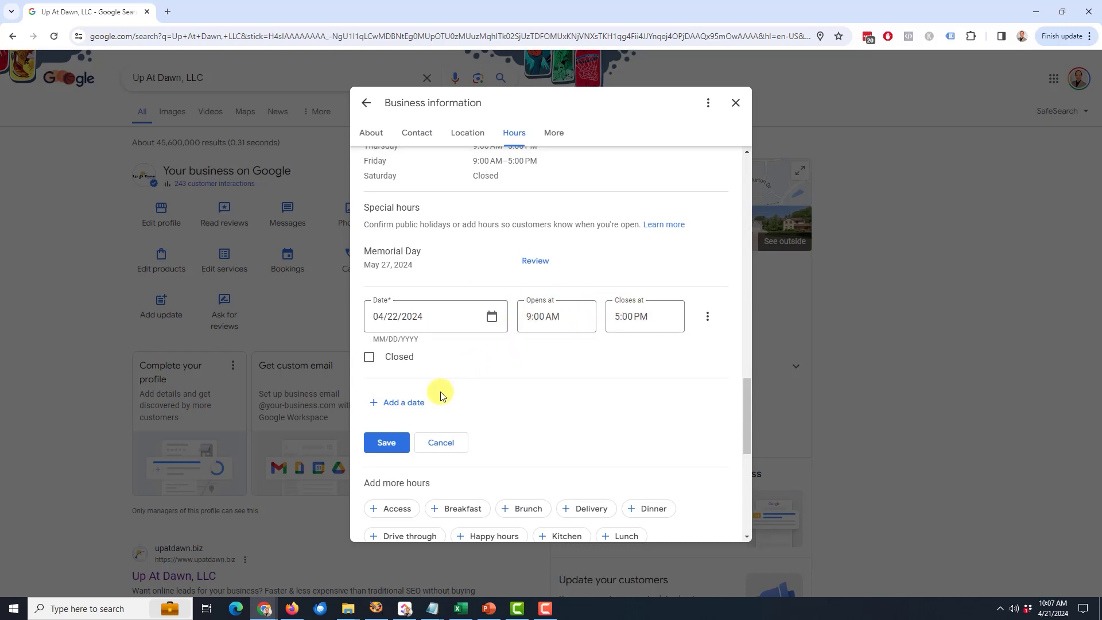
pyautogui.click(432, 444)
pyautogui.scroll(2, 500, 318)
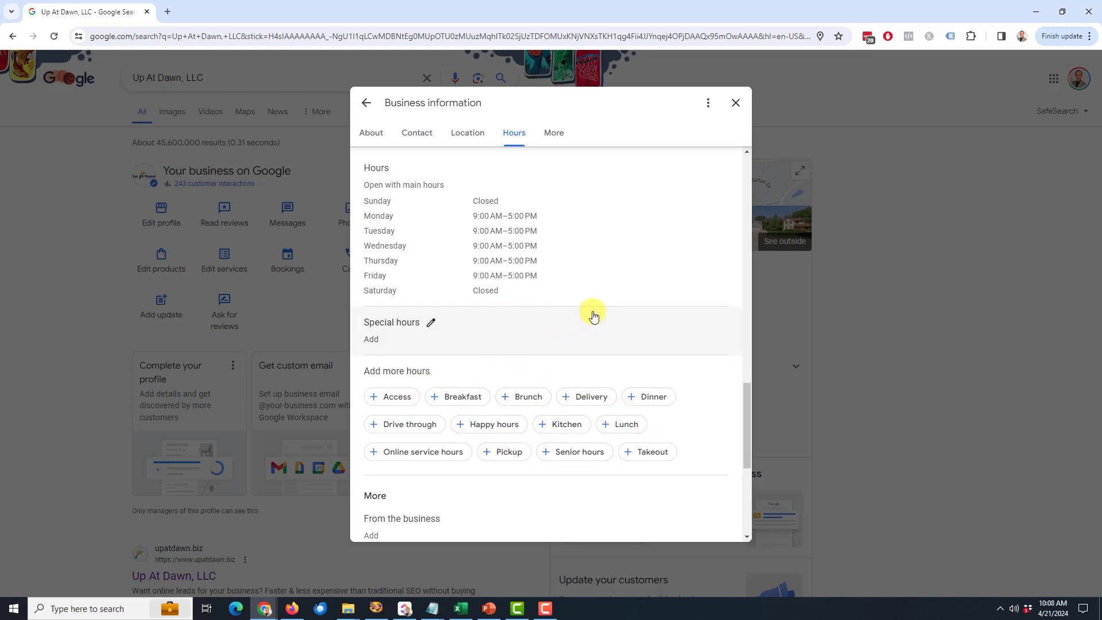
# - Try adding Happy hours with Wednesday marked as open, and cancel the edit
pyautogui.scroll(-2, 594, 315)
pyautogui.click(495, 310)
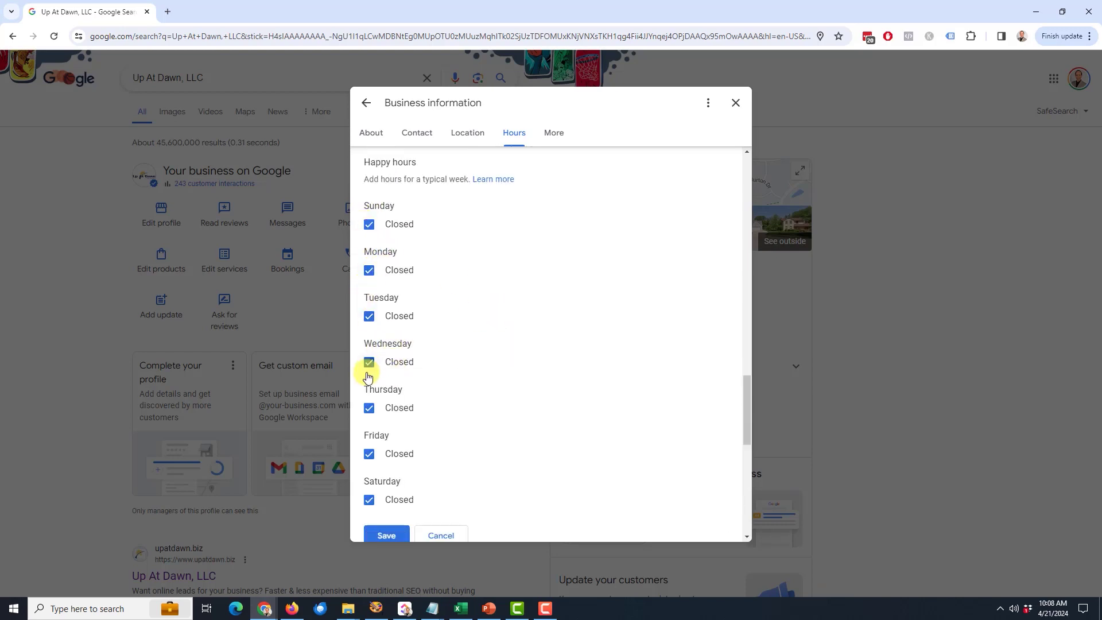
pyautogui.click(369, 363)
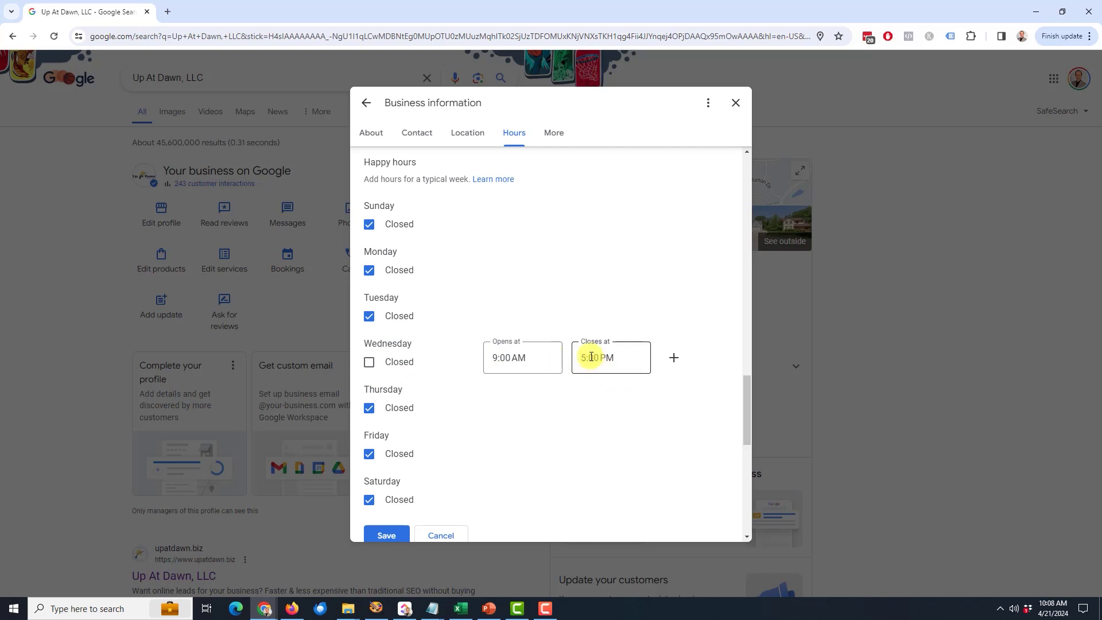
pyautogui.click(439, 536)
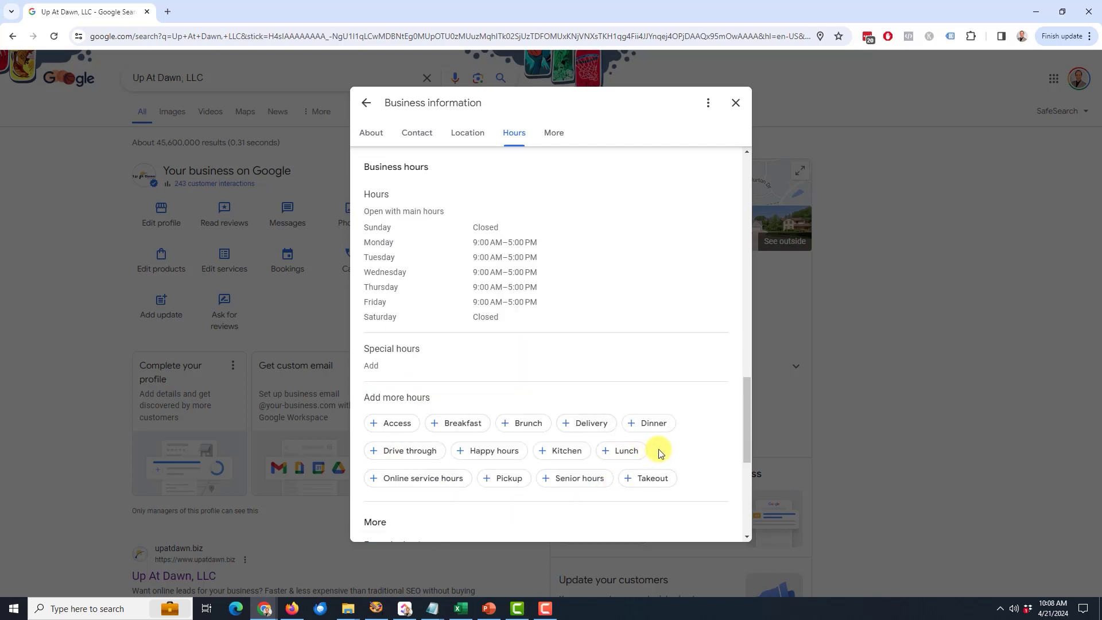
# - Review the From the business, Accessibility and Amenities attributes, cancelling each without choosing an answer
pyautogui.moveTo(745, 412); pyautogui.dragTo(743, 463)
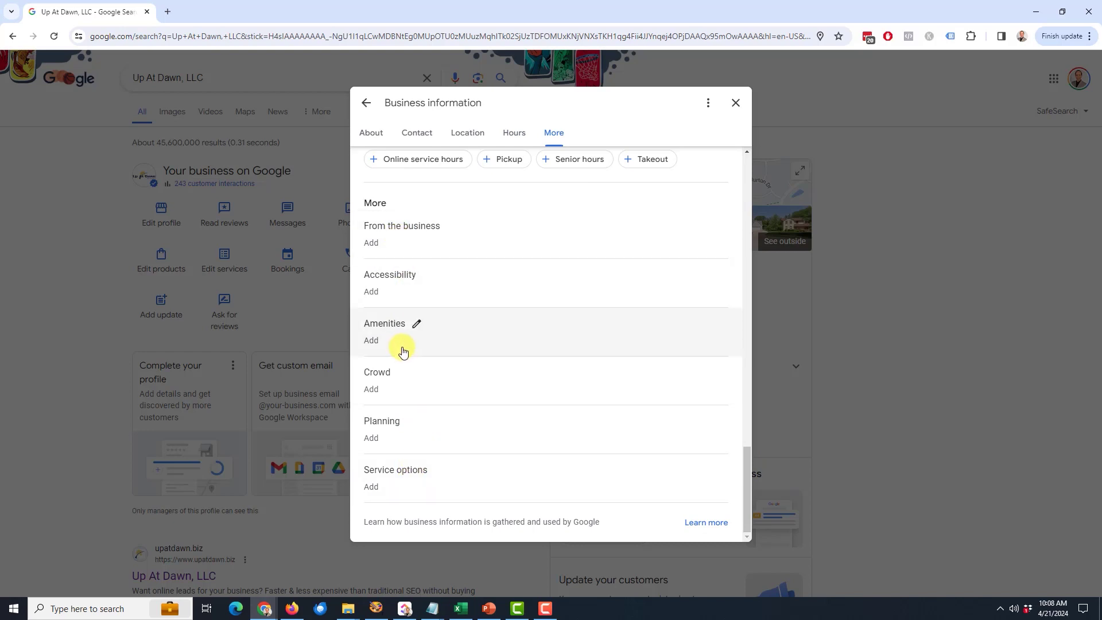
pyautogui.click(452, 226)
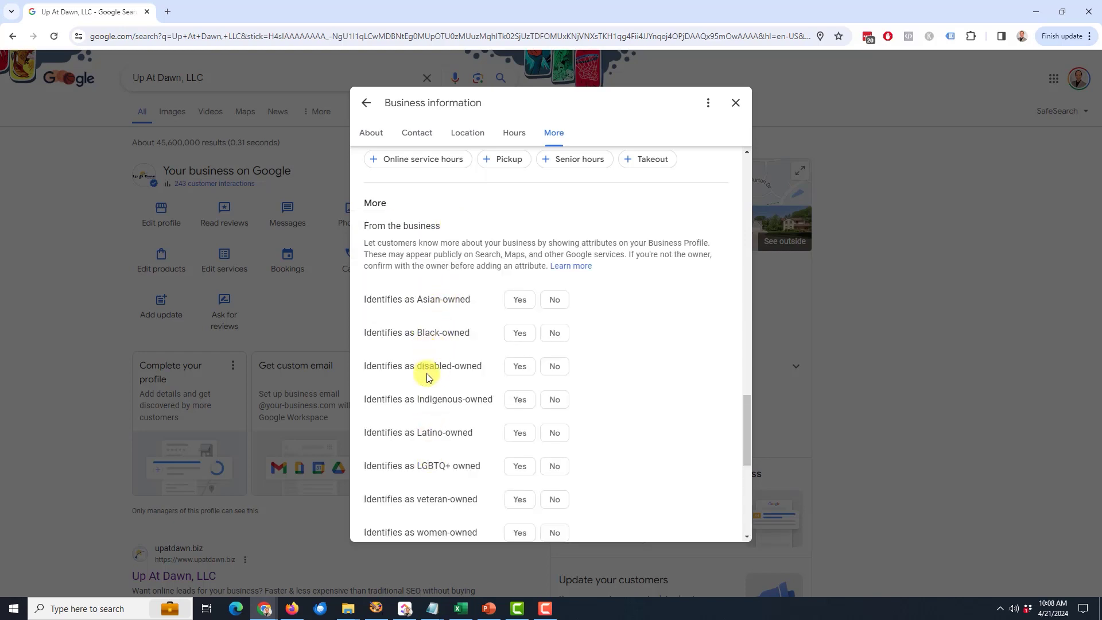
pyautogui.scroll(-4, 428, 374)
pyautogui.click(450, 376)
pyautogui.click(399, 278)
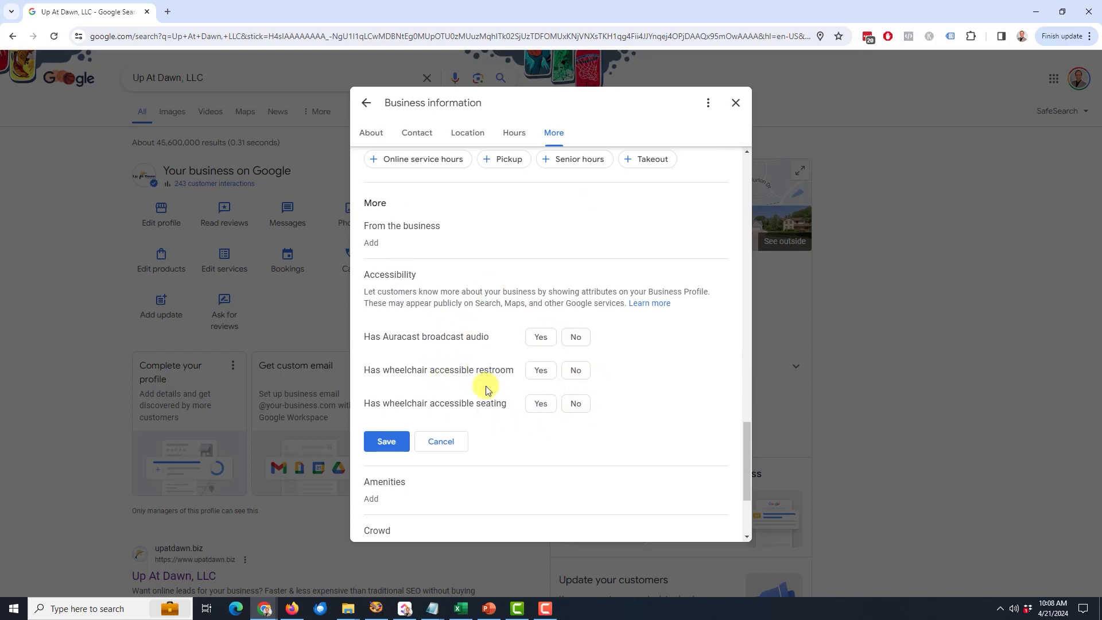
pyautogui.click(442, 441)
pyautogui.click(418, 325)
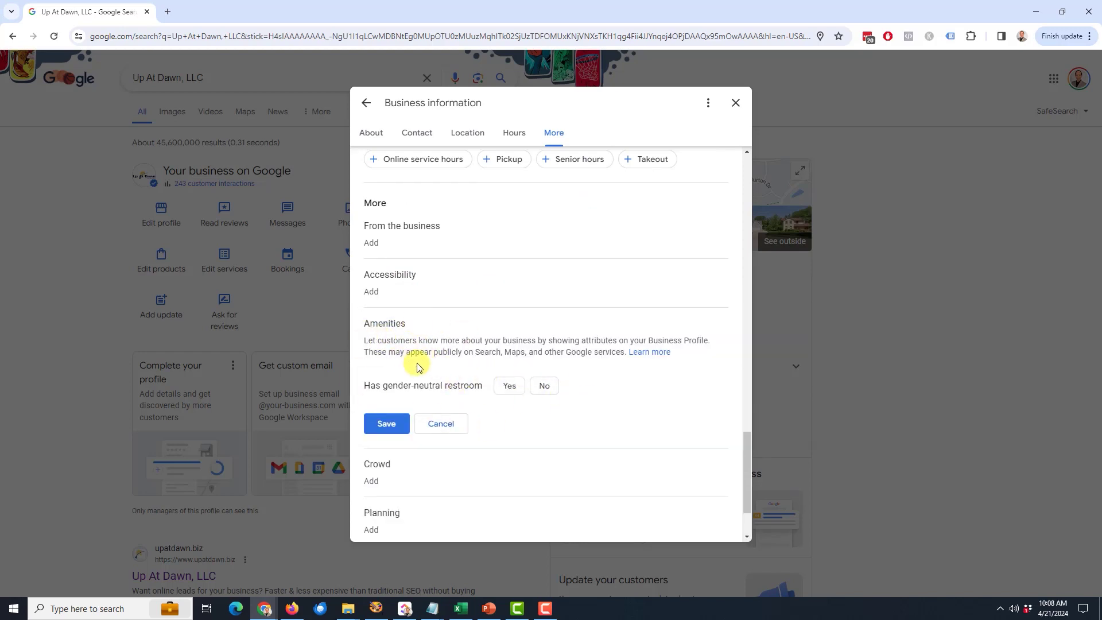
pyautogui.click(449, 427)
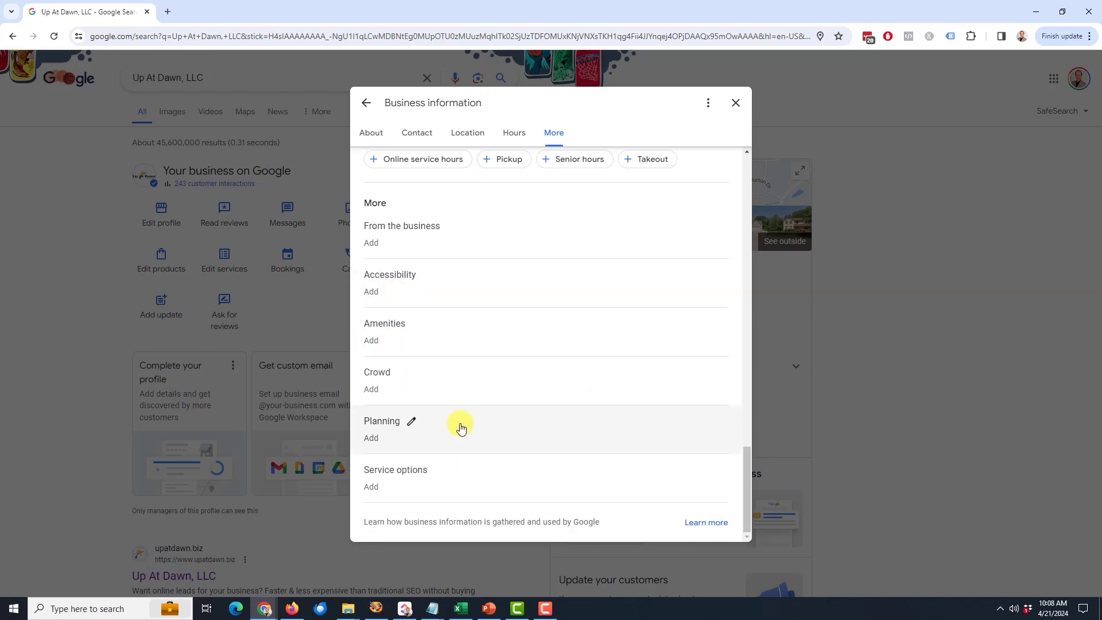